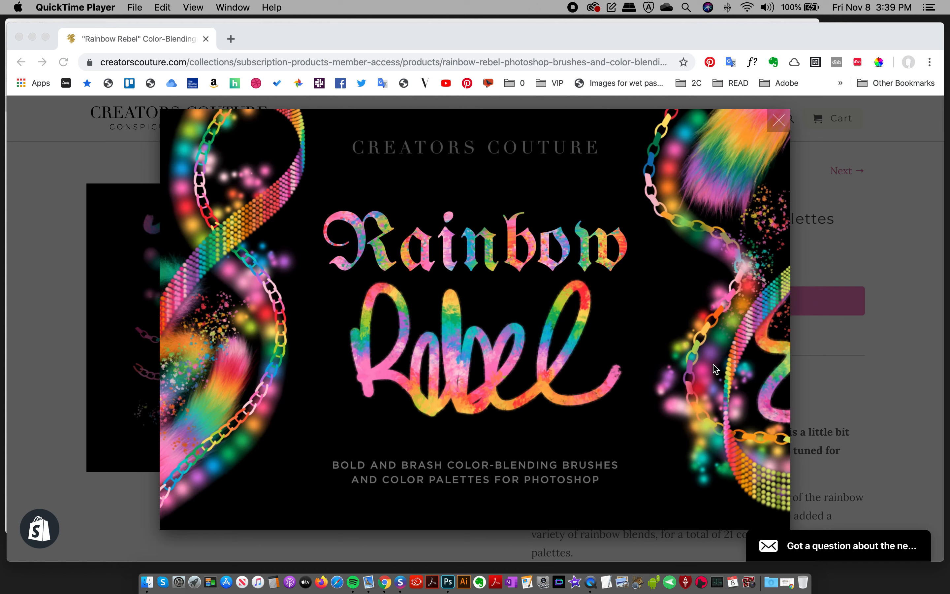
# Step: Look through the Rainbow Rebel product page, its preview images, download contents and colour palette and brush samples
pyautogui.click(731, 334)
pyautogui.click(757, 329)
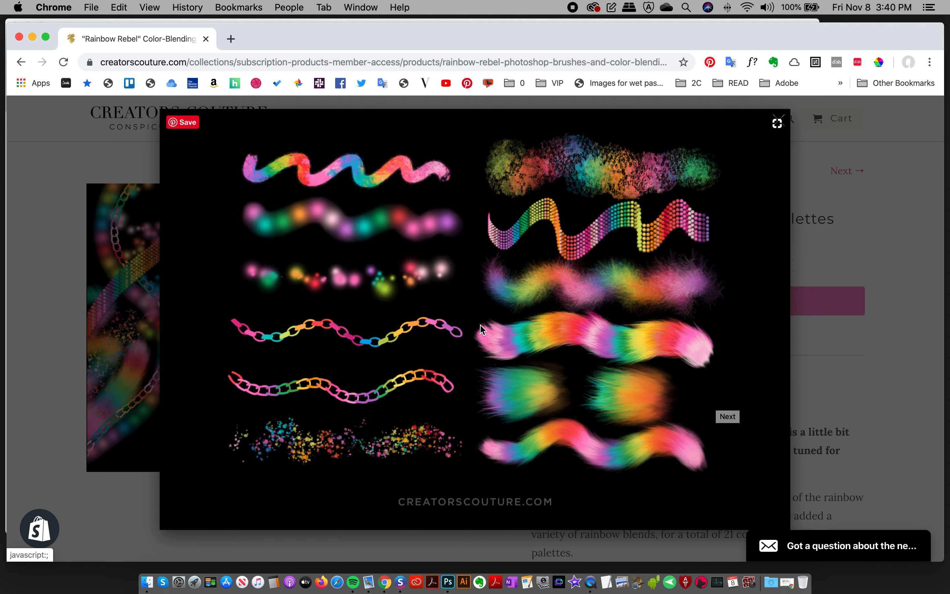
pyautogui.click(892, 389)
pyautogui.scroll(-15, 853, 410)
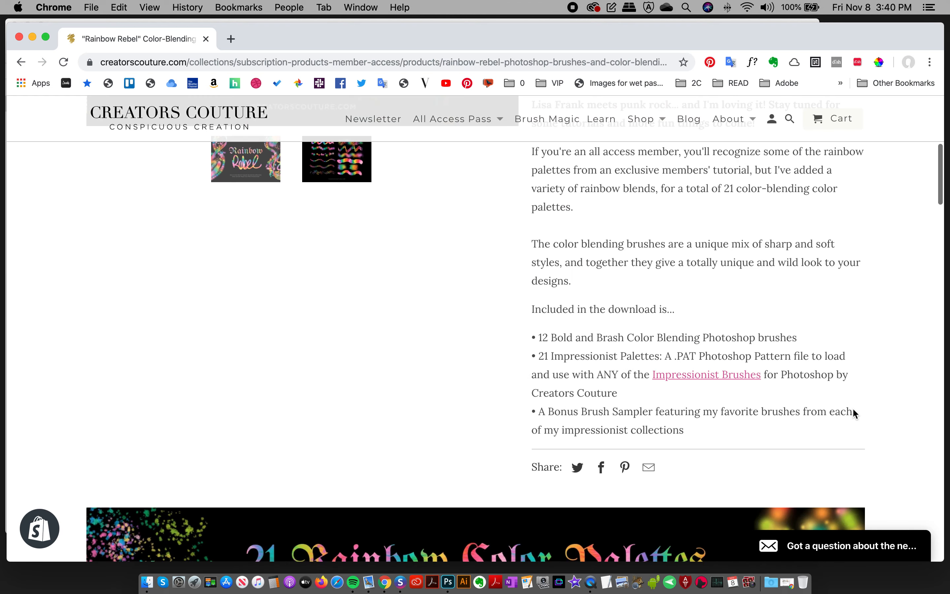
pyautogui.scroll(4, 856, 413)
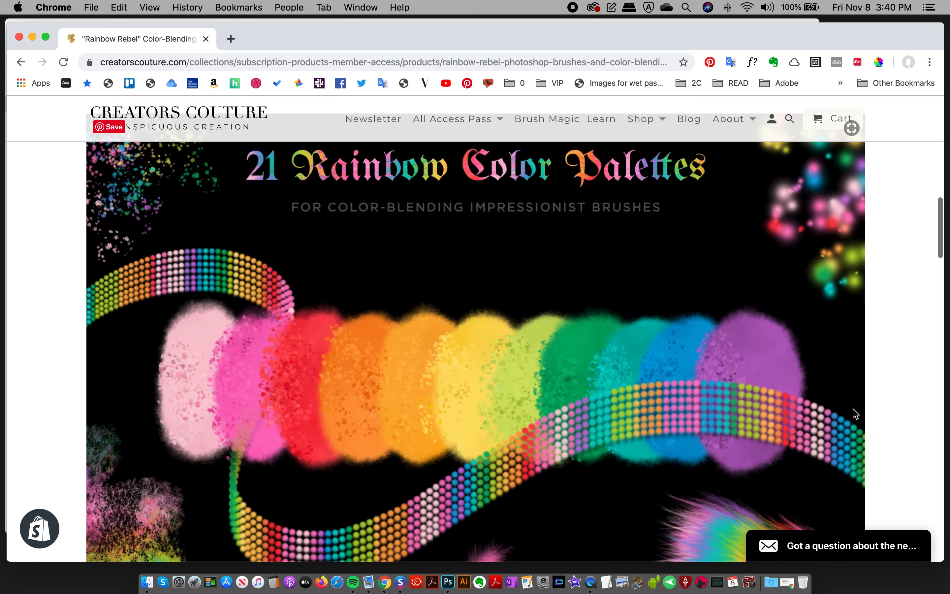
pyautogui.scroll(-4, 856, 414)
pyautogui.scroll(-15, 855, 413)
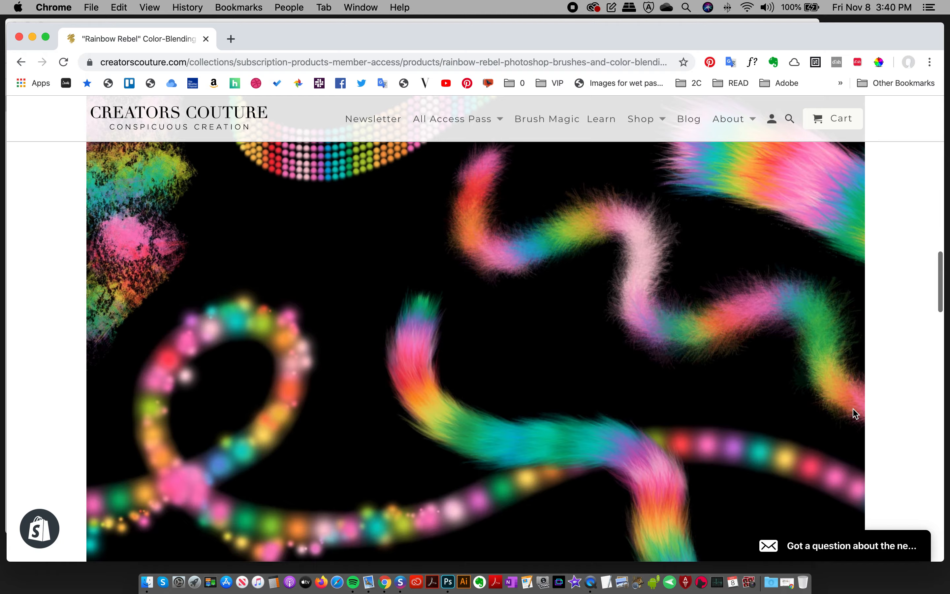
pyautogui.scroll(-15, 855, 413)
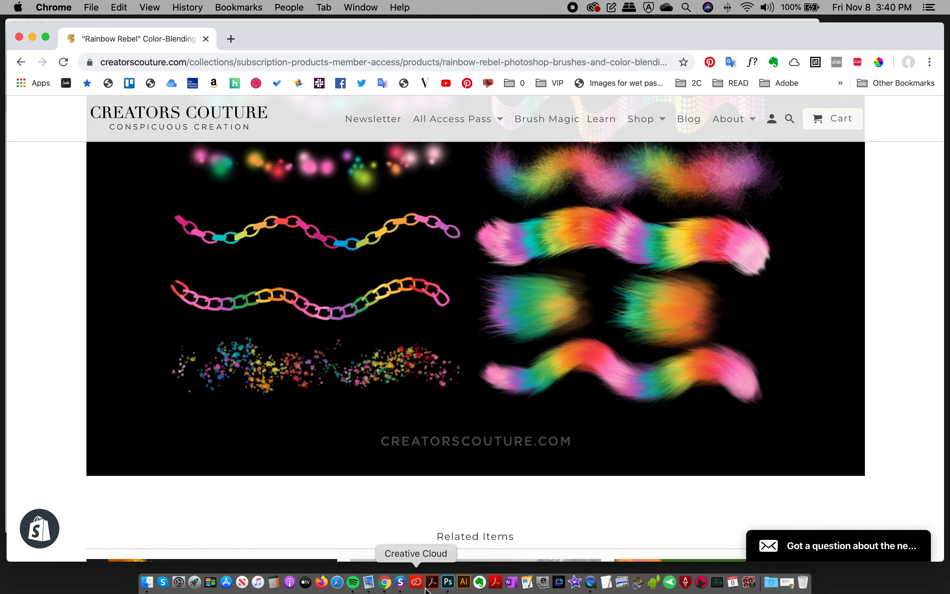
# Step: Switch to Photoshop and paint two multicolour patches on Layer 1 with the 15 Artistic Autumn brush at 170 px
pyautogui.click(448, 583)
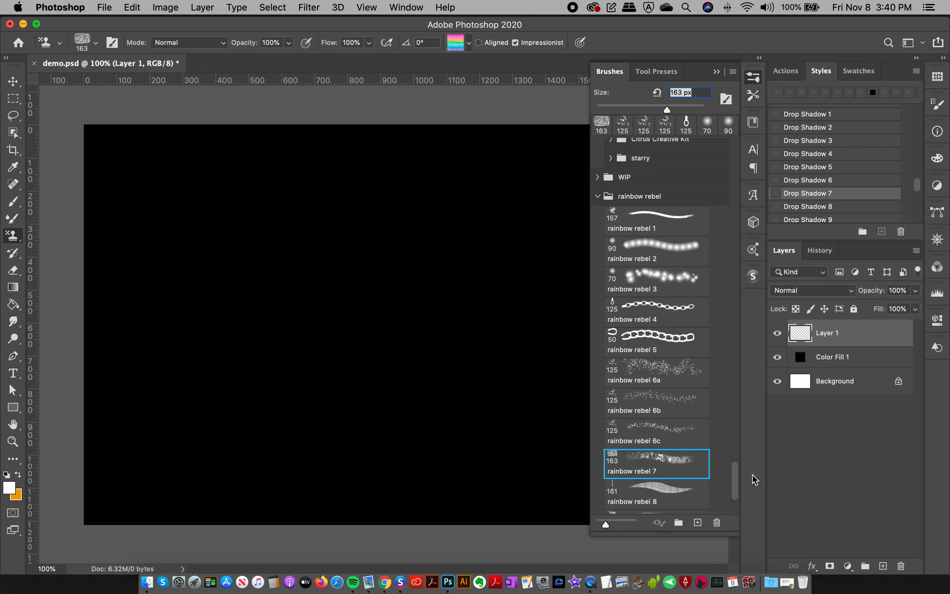
pyautogui.moveTo(736, 487); pyautogui.dragTo(732, 134)
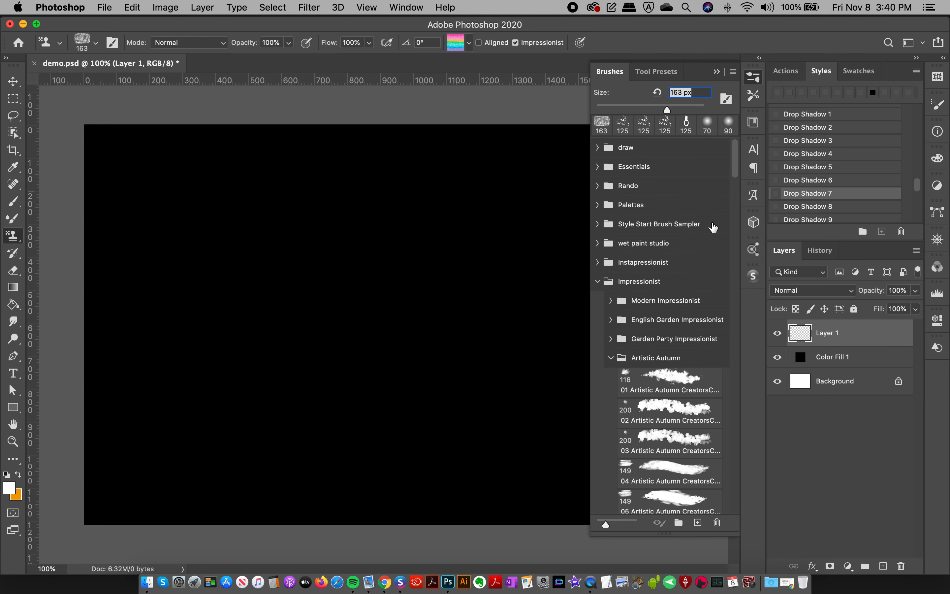
pyautogui.moveTo(734, 164); pyautogui.dragTo(737, 175)
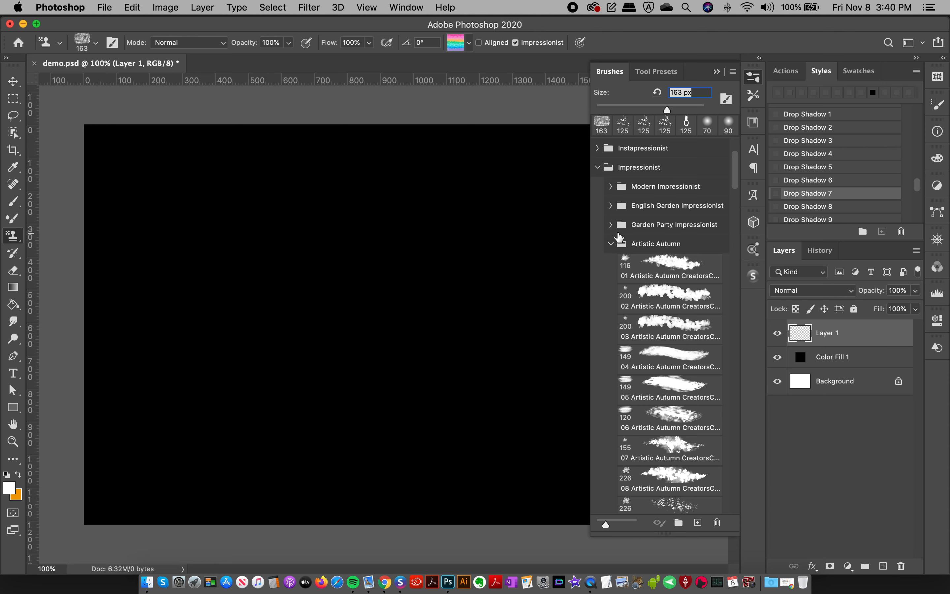
pyautogui.moveTo(737, 185); pyautogui.dragTo(730, 220)
pyautogui.click(667, 310)
pyautogui.moveTo(397, 161)
pyautogui.mouseDown()
pyautogui.moveTo(350, 308)
pyautogui.moveTo(378, 318)
pyautogui.moveTo(373, 338)
pyautogui.mouseUp()
pyautogui.click(260, 207)
pyautogui.moveTo(228, 274)
pyautogui.mouseDown()
pyautogui.moveTo(252, 233)
pyautogui.moveTo(275, 251)
pyautogui.moveTo(196, 275)
pyautogui.moveTo(204, 326)
pyautogui.mouseUp()
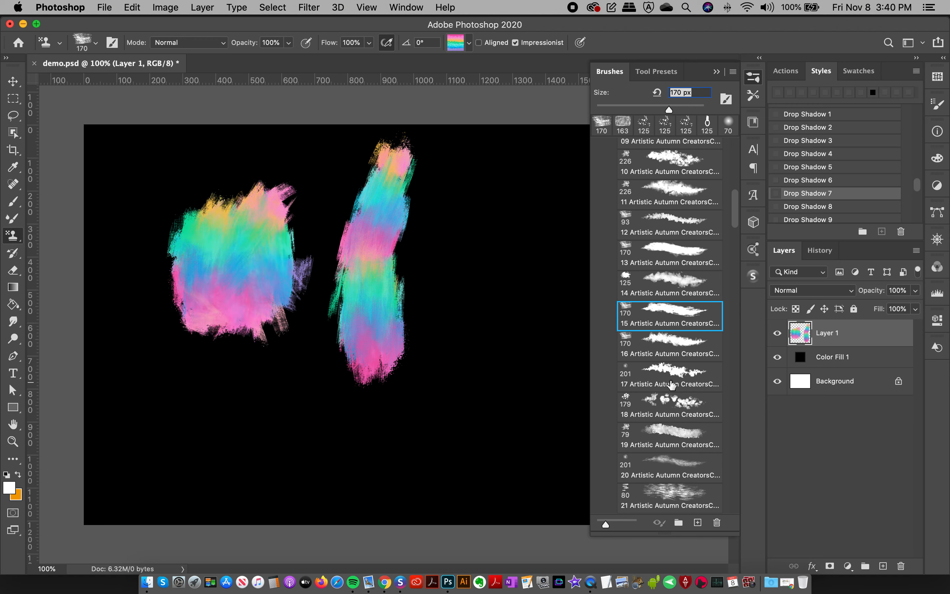
# Step: Select everything on Layer 1, delete the painted patches and deselect
pyautogui.press('super+a')
pyautogui.press('Delete')
pyautogui.press('super+d')
# Step: Paint a tall multicolour stroke and a shorter diagonal one beside it with the 23 Artistic Autumn brush at 200 px
pyautogui.moveTo(733, 210); pyautogui.dragTo(734, 251)
pyautogui.click(661, 212)
pyautogui.moveTo(240, 193)
pyautogui.mouseDown()
pyautogui.moveTo(254, 181)
pyautogui.moveTo(228, 324)
pyautogui.moveTo(256, 428)
pyautogui.mouseUp()
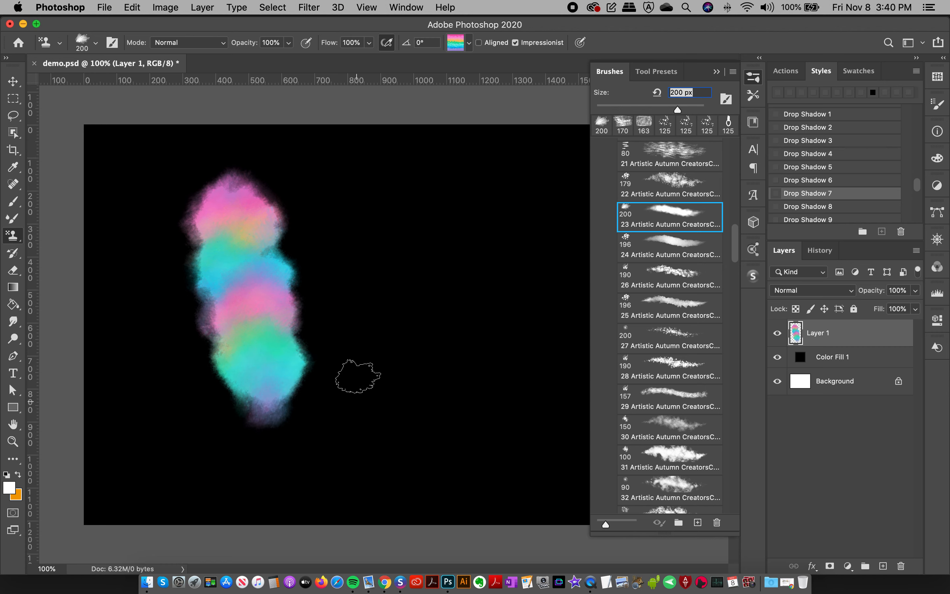
pyautogui.click(367, 161)
pyautogui.moveTo(353, 206)
pyautogui.mouseDown()
pyautogui.moveTo(388, 205)
pyautogui.moveTo(439, 263)
pyautogui.mouseUp()
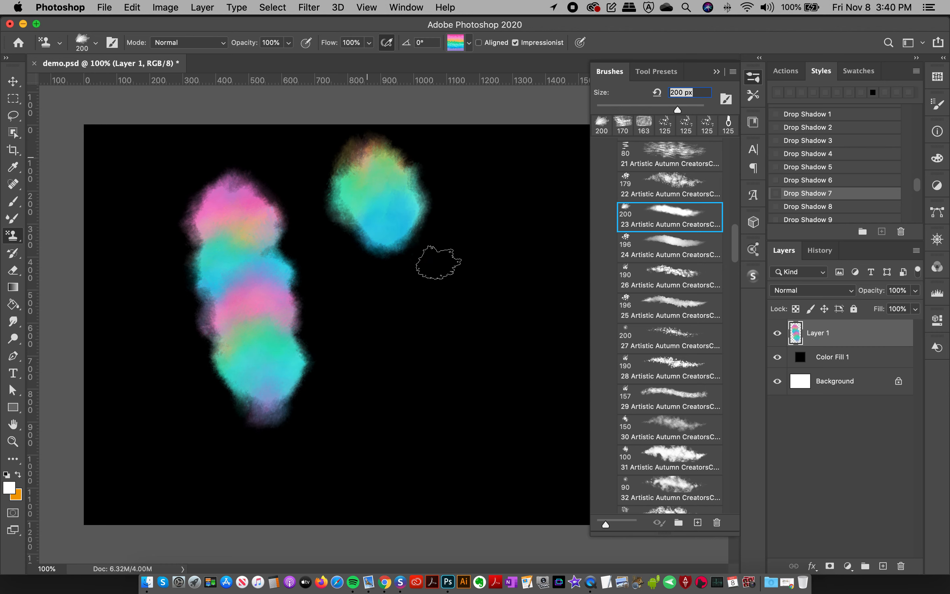
# Step: Clear both soft multicolour strokes from Layer 1
pyautogui.press('super+a')
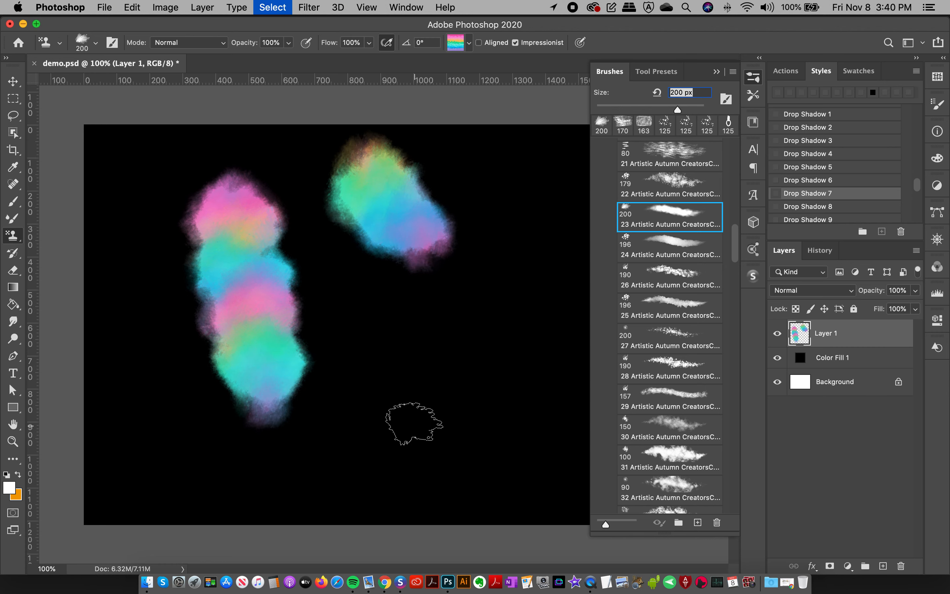
pyautogui.press('Delete')
pyautogui.moveTo(16, 236); pyautogui.dragTo(86, 238)
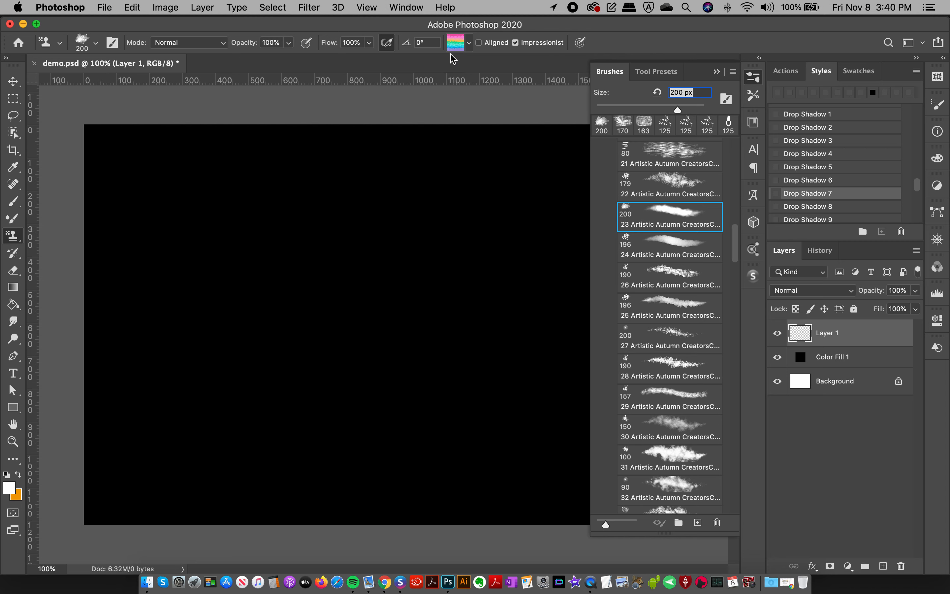
# Step: Choose the rainbow 7 pattern as the paint source and paint a short vertical green patch on the canvas
pyautogui.click(462, 43)
pyautogui.moveTo(522, 260); pyautogui.dragTo(525, 191)
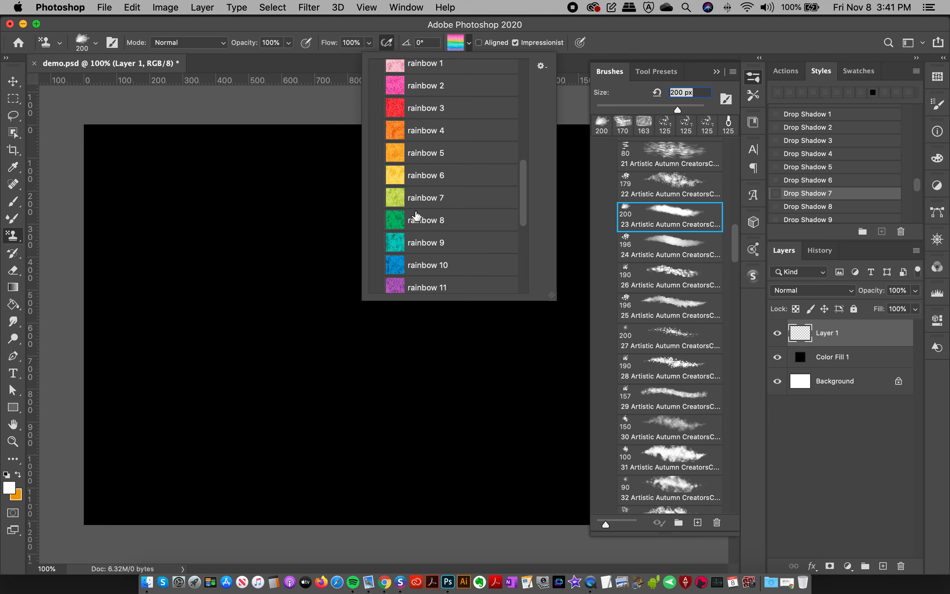
pyautogui.click(427, 195)
pyautogui.moveTo(177, 220)
pyautogui.mouseDown()
pyautogui.moveTo(191, 234)
pyautogui.moveTo(180, 308)
pyautogui.moveTo(193, 314)
pyautogui.mouseUp()
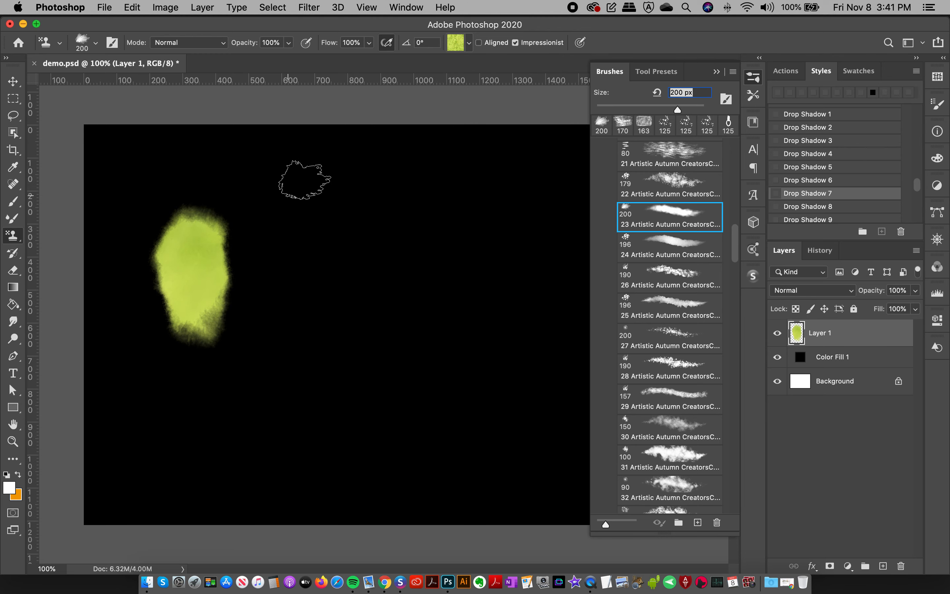
# Step: Switch to the rainbow 6 pattern and paint a yellow patch overlapping the right edge of the green one
pyautogui.click(455, 42)
pyautogui.click(408, 175)
pyautogui.click(188, 271)
pyautogui.moveTo(234, 254); pyautogui.dragTo(240, 310)
# Step: Choose the rainbow 12 pattern and paint a vertical rainbow stroke down the full canvas height, right of the yellow patch
pyautogui.click(466, 45)
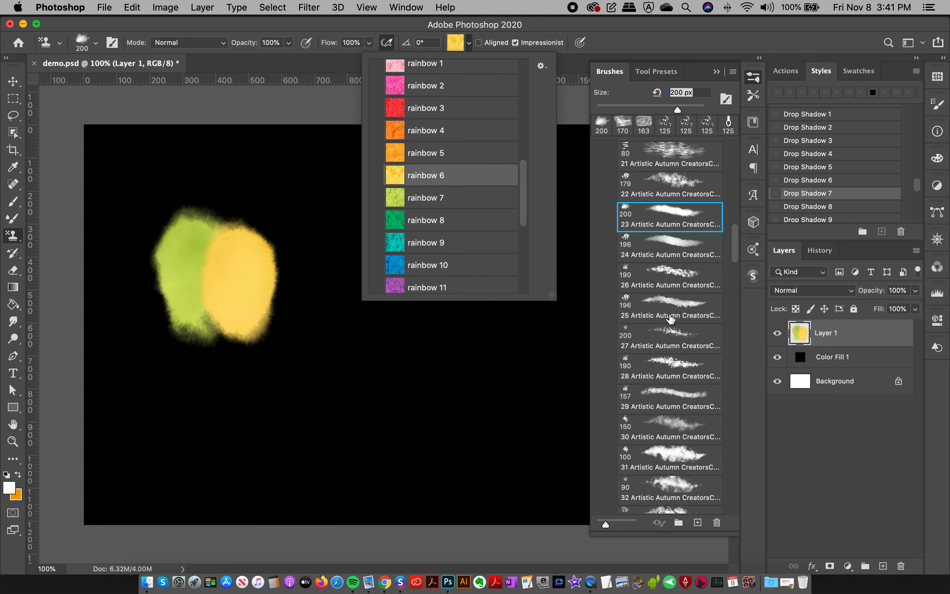
pyautogui.moveTo(522, 216); pyautogui.dragTo(492, 281)
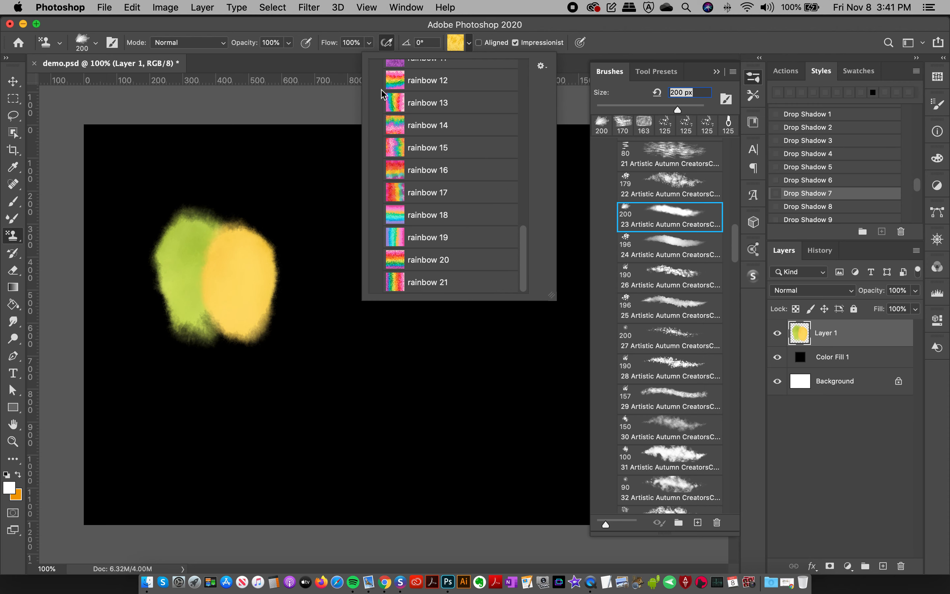
pyautogui.click(424, 81)
pyautogui.click(329, 138)
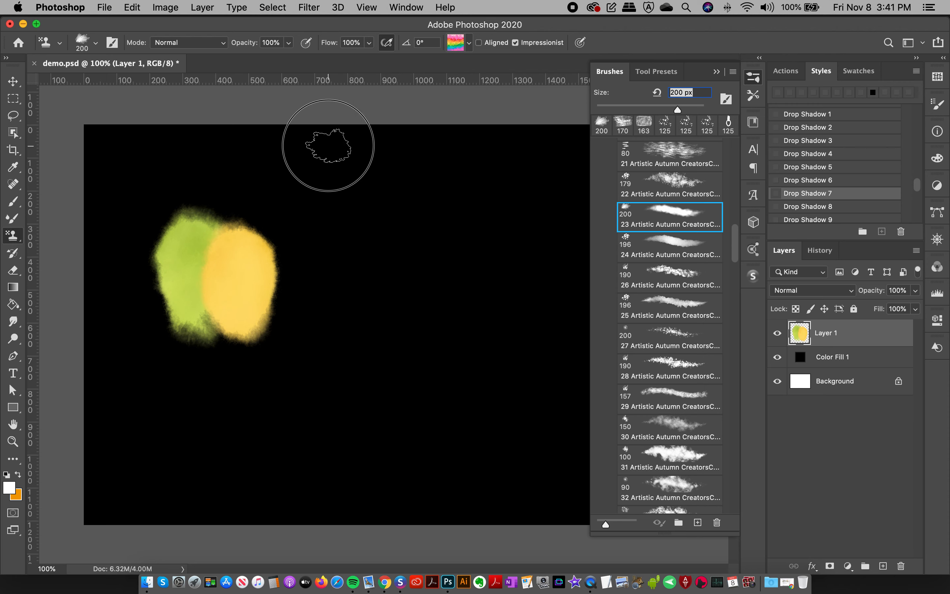
pyautogui.moveTo(328, 138); pyautogui.dragTo(319, 495)
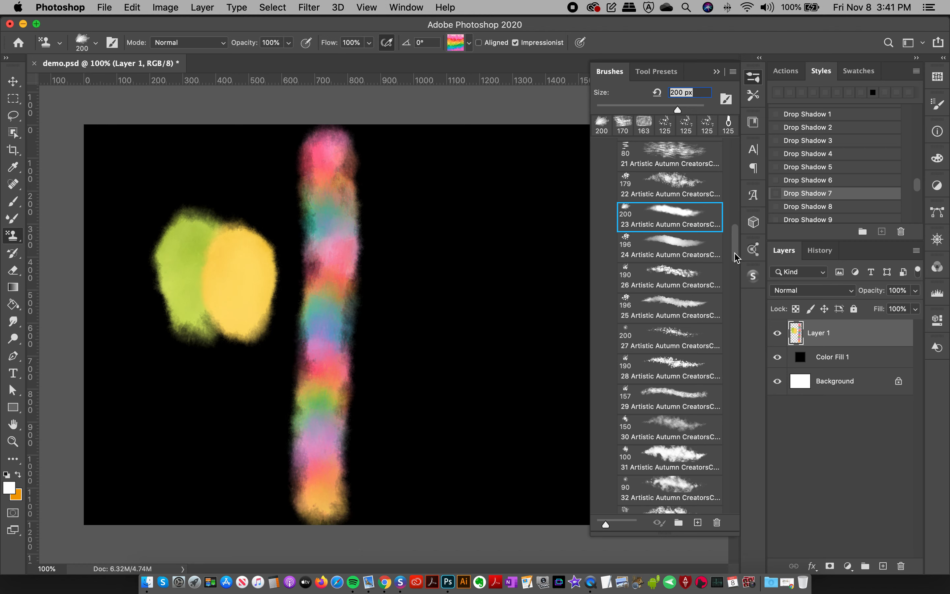
# Step: Choose the rainbow rebel 1 brush and clear all painted strokes from Layer 1
pyautogui.moveTo(738, 252)
pyautogui.mouseDown()
pyautogui.moveTo(712, 525)
pyautogui.moveTo(703, 513)
pyautogui.mouseUp()
pyautogui.scroll(10, 710, 514)
pyautogui.scroll(-8, 713, 511)
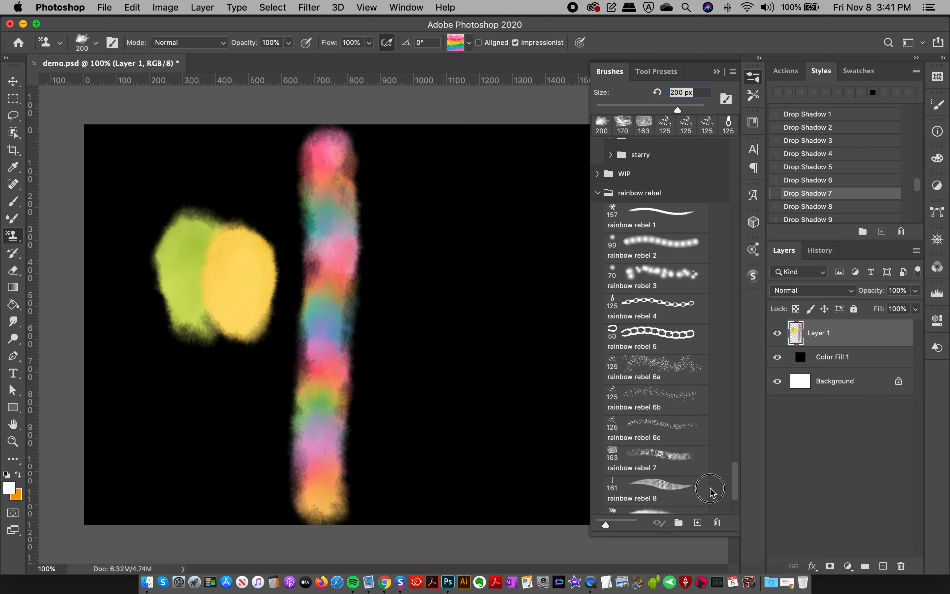
pyautogui.click(637, 190)
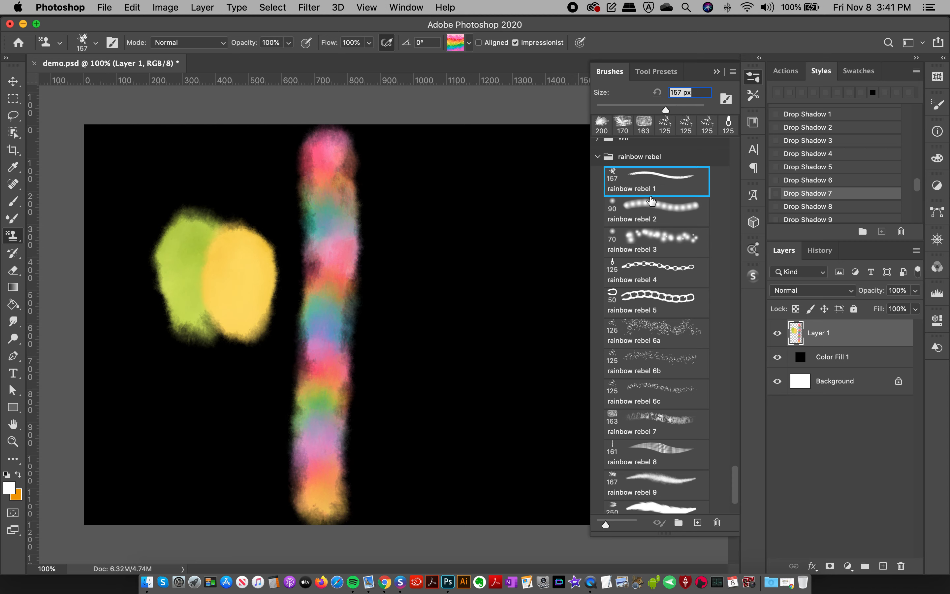
pyautogui.press('super+d')
pyautogui.press('BackSpace')
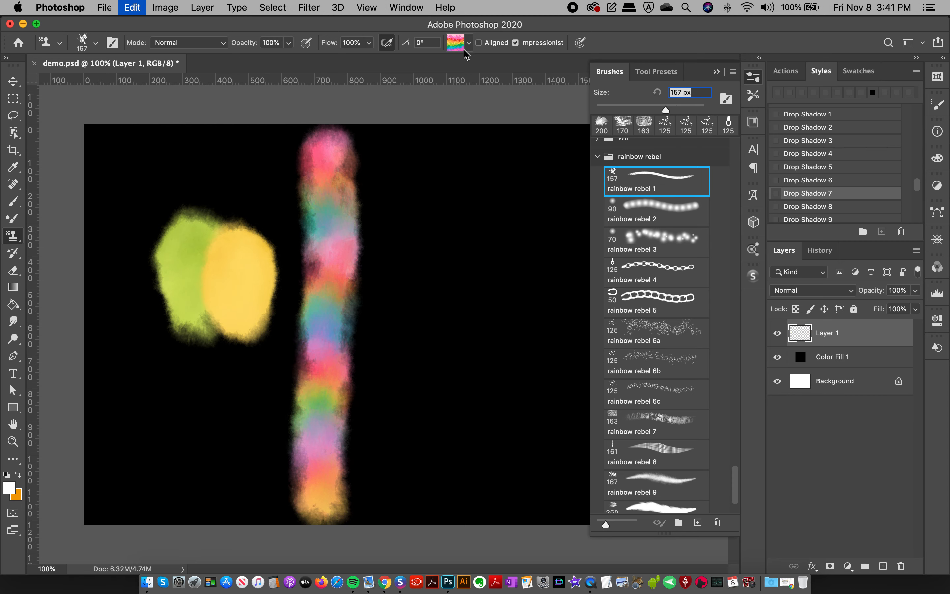
# Step: Choose the rainbow rebel 4 brush, paint a vertical chain down the canvas and undo the stroke
pyautogui.click(454, 43)
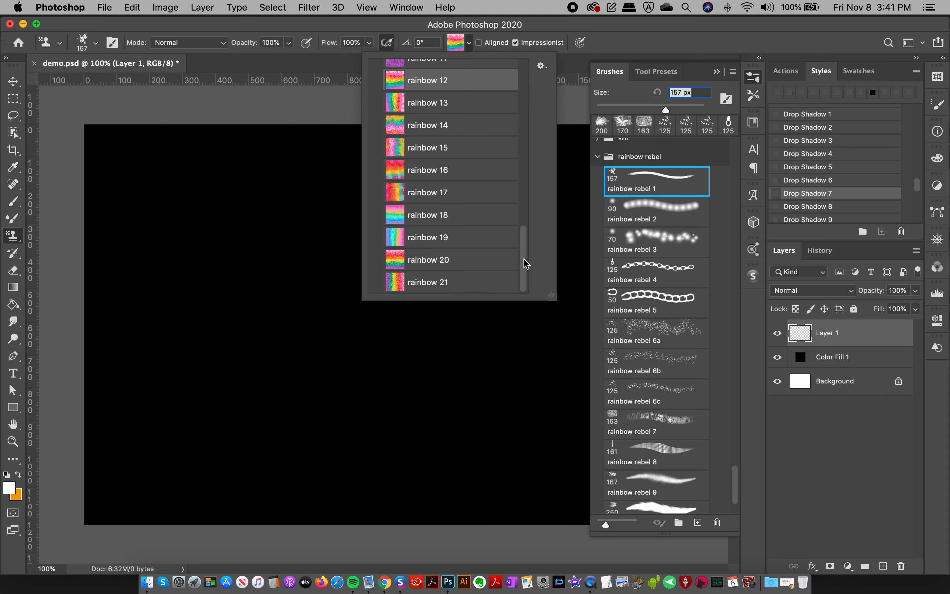
pyautogui.scroll(1, 525, 264)
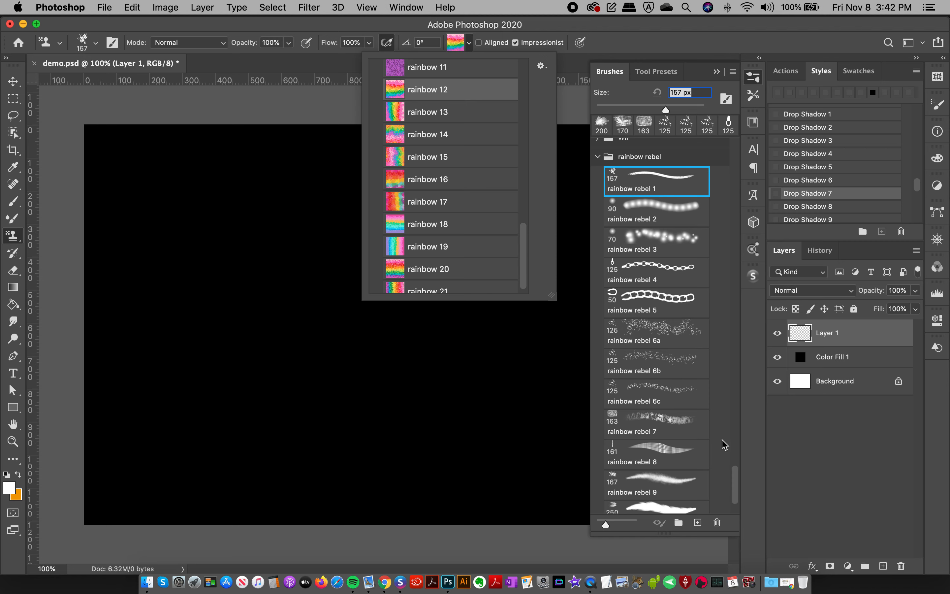
pyautogui.click(636, 272)
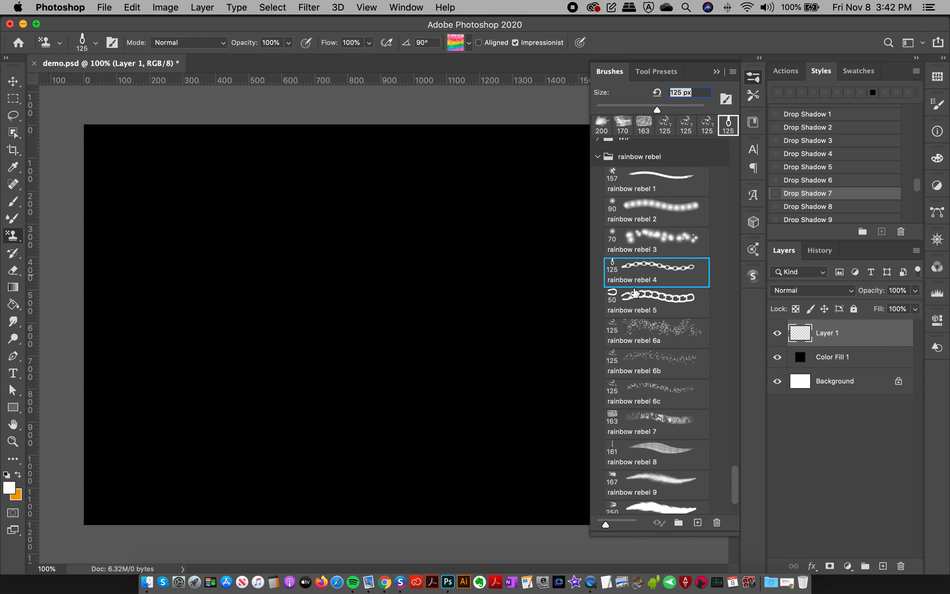
pyautogui.moveTo(291, 125); pyautogui.dragTo(265, 509)
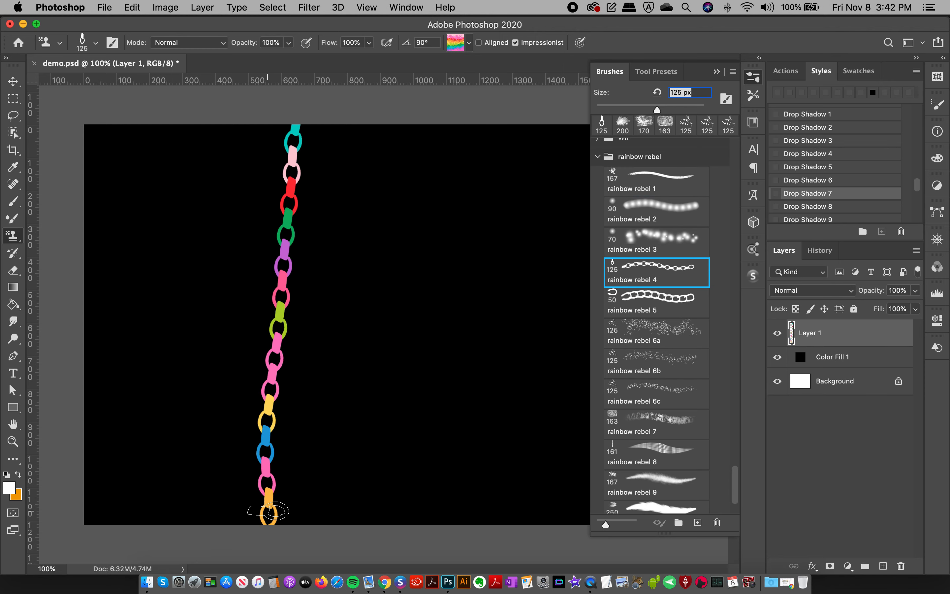
pyautogui.press('super+z')
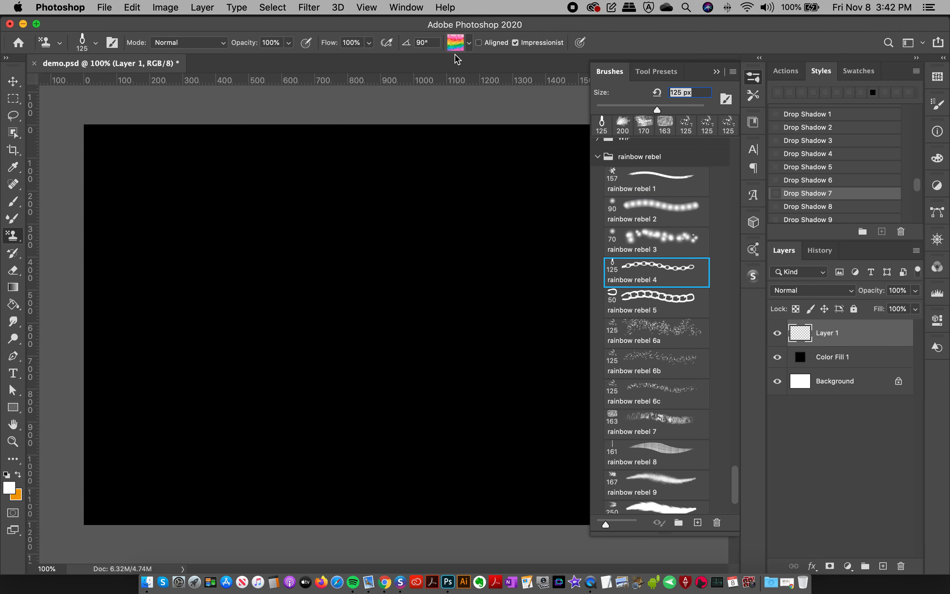
# Step: Paint three horizontal chains, each about 1300 px long, one below another with the rainbow 12 pattern and rainbow rebel 4 brush
pyautogui.click(456, 44)
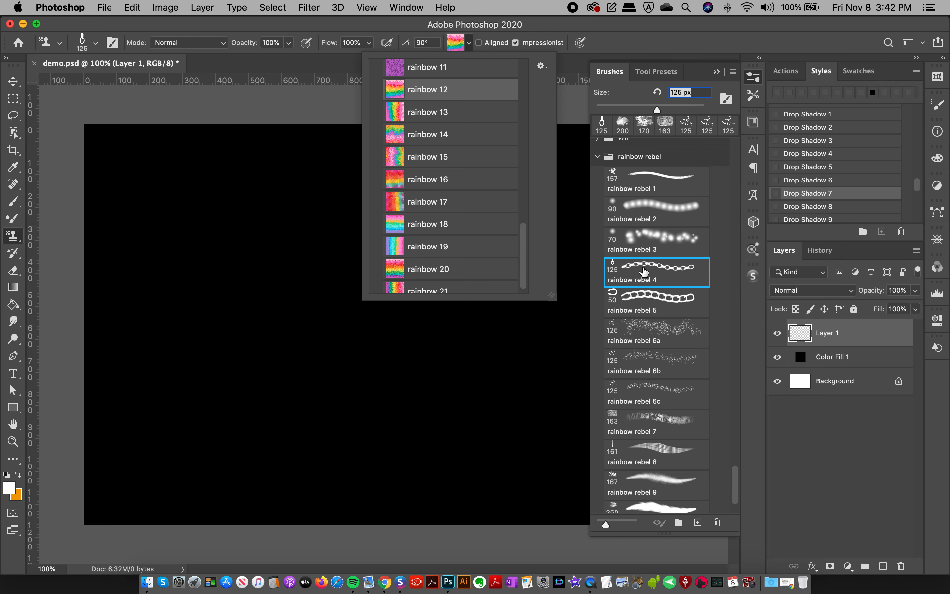
pyautogui.click(461, 42)
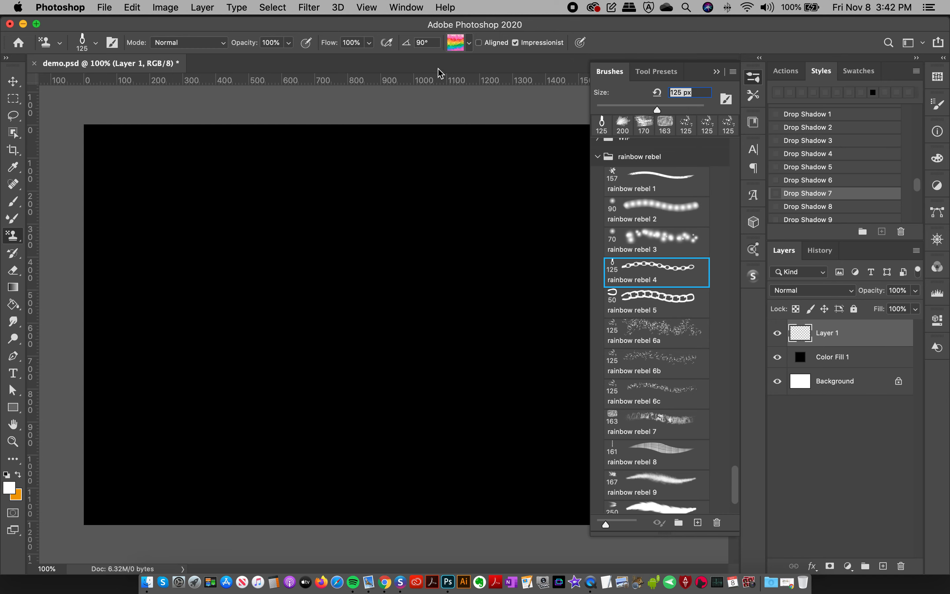
pyautogui.click(457, 45)
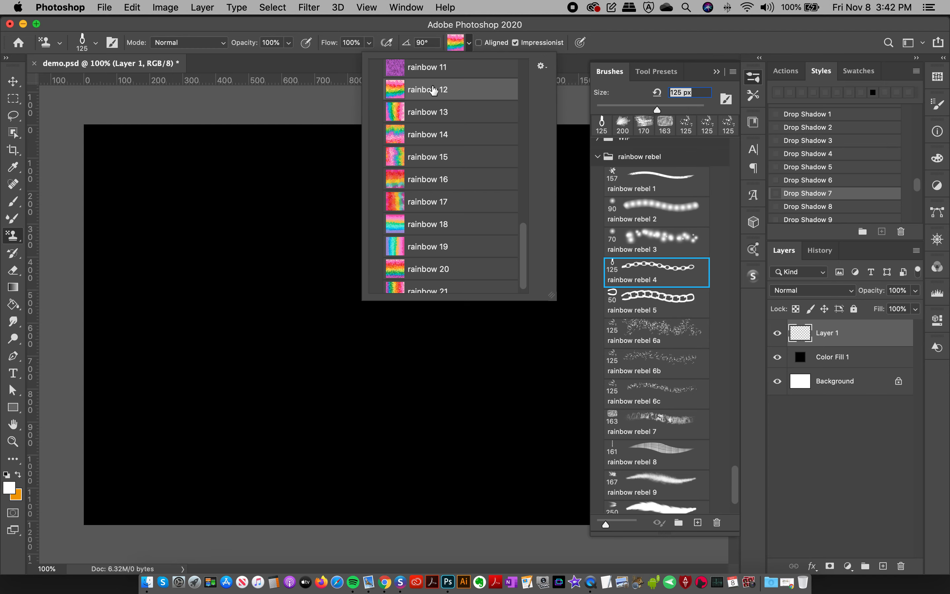
pyautogui.click(458, 49)
pyautogui.moveTo(117, 194); pyautogui.dragTo(530, 197)
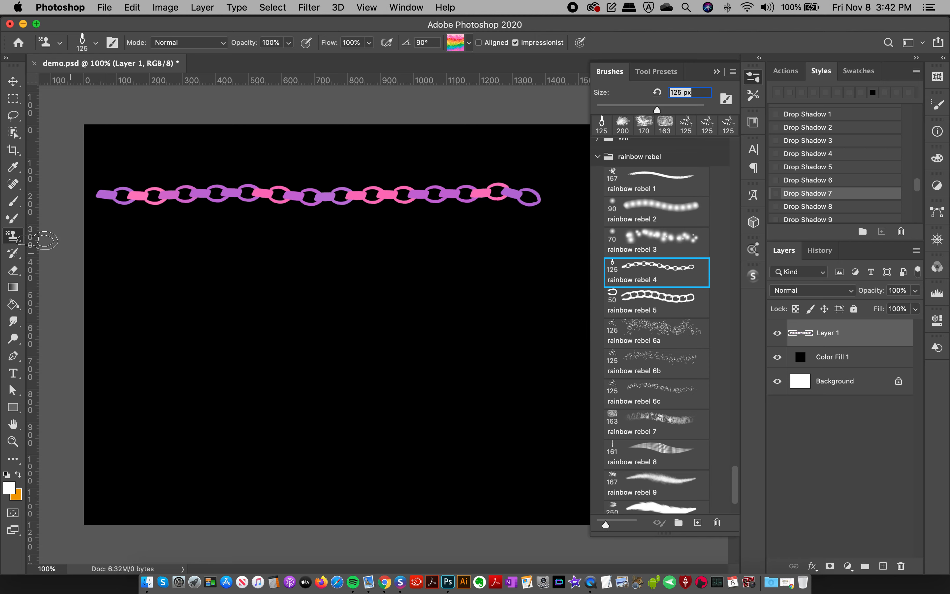
pyautogui.moveTo(106, 226); pyautogui.dragTo(535, 229)
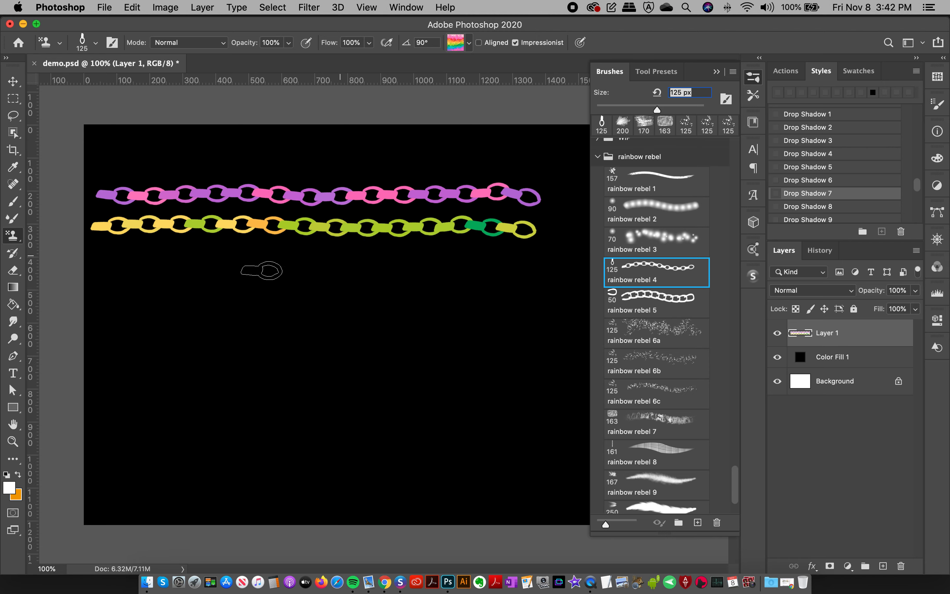
pyautogui.moveTo(117, 255); pyautogui.dragTo(501, 257)
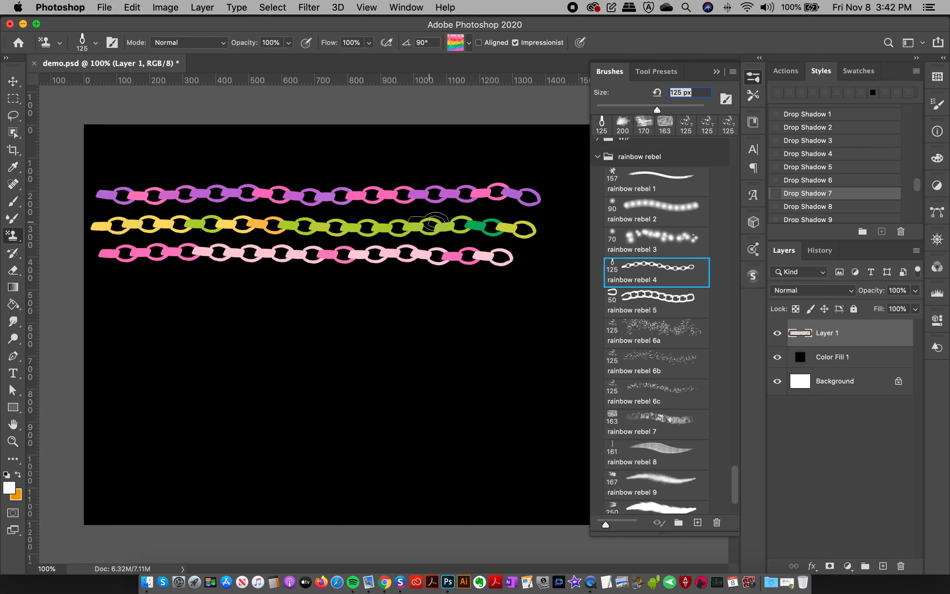
# Step: Clear Layer 1, choose the rainbow 13 pattern and paint three horizontal chains, one below another, across the canvas
pyautogui.press('super+a')
pyautogui.press('BackSpace')
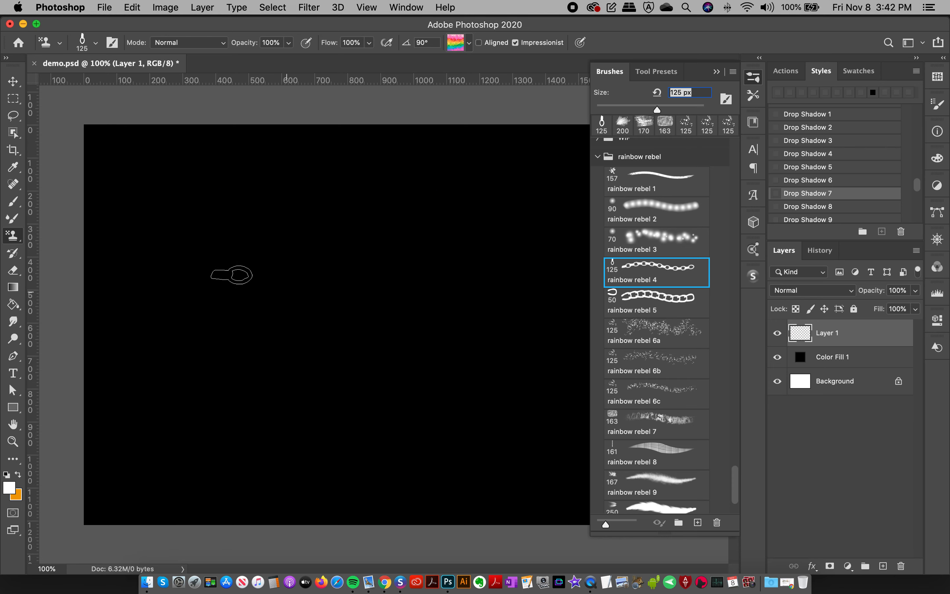
pyautogui.click(469, 42)
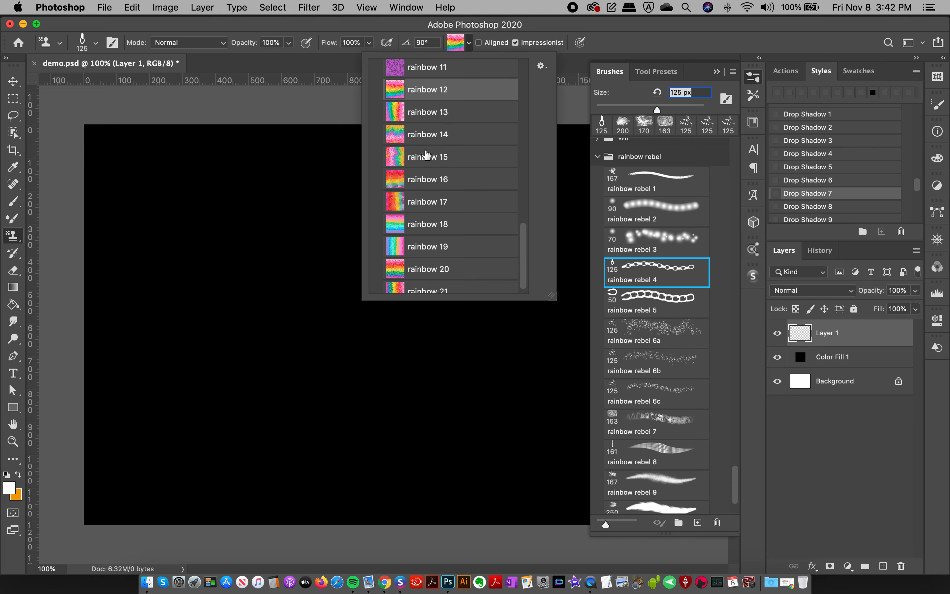
pyautogui.click(415, 119)
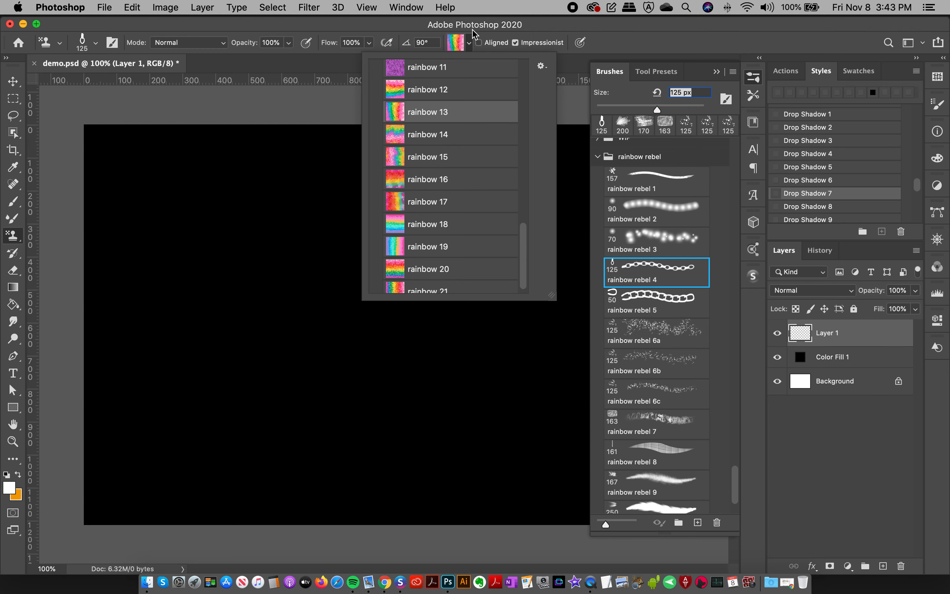
pyautogui.click(456, 44)
pyautogui.moveTo(90, 263)
pyautogui.mouseDown()
pyautogui.moveTo(170, 277)
pyautogui.moveTo(621, 271)
pyautogui.mouseUp()
pyautogui.moveTo(112, 310); pyautogui.dragTo(612, 313)
pyautogui.moveTo(100, 353)
pyautogui.mouseDown()
pyautogui.moveTo(562, 365)
pyautogui.moveTo(636, 345)
pyautogui.mouseUp()
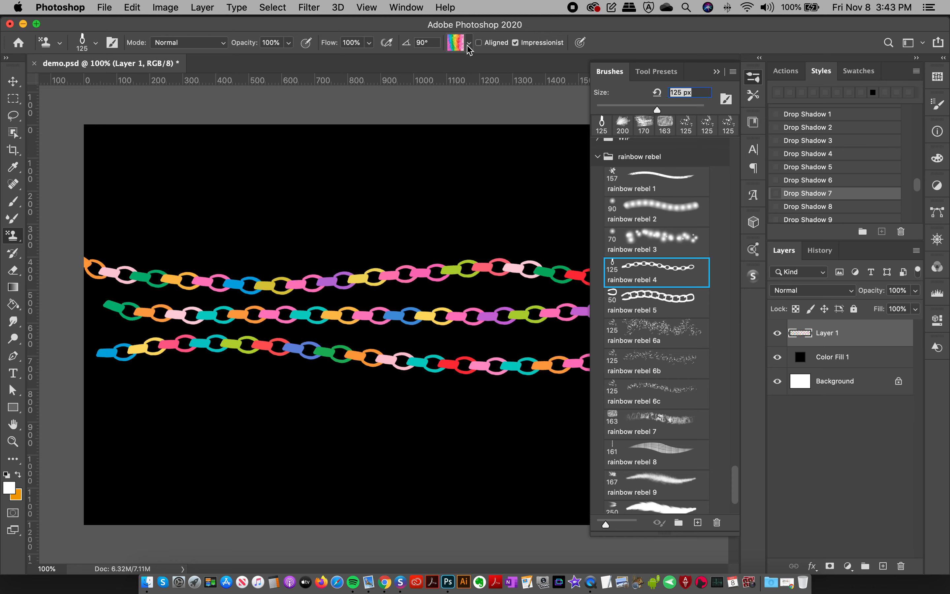
# Step: Paint three full-height vertical chains crossing the middle of the horizontal ones, and clear all strokes from Layer 1
pyautogui.moveTo(309, 121); pyautogui.dragTo(297, 510)
pyautogui.moveTo(339, 116); pyautogui.dragTo(334, 511)
pyautogui.moveTo(354, 159); pyautogui.dragTo(360, 467)
pyautogui.press('super+a')
pyautogui.press('Delete')
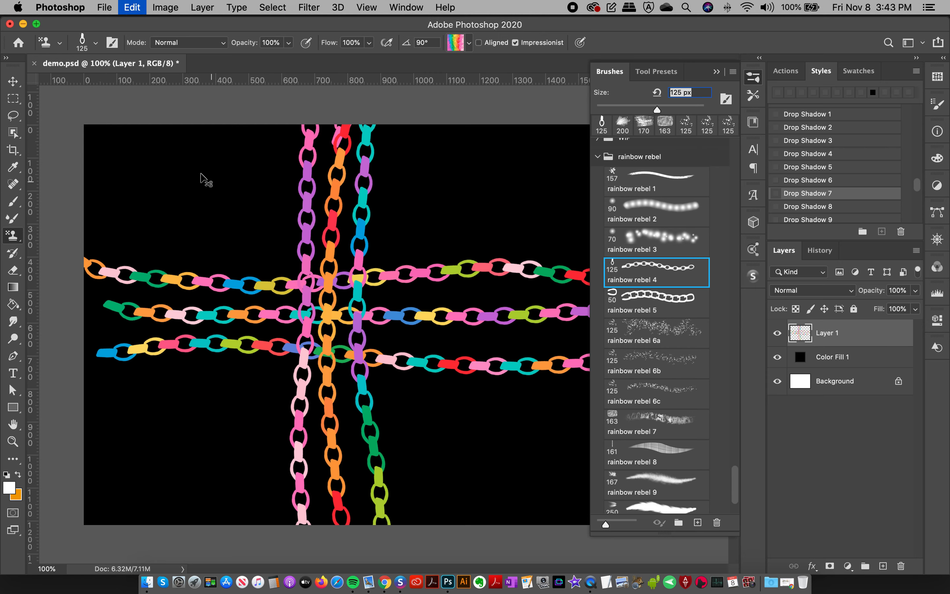
# Step: Choose the rainbow 12 pattern and paint three vertical chains plus two long diagonal chains that cross each other
pyautogui.click(457, 43)
pyautogui.click(412, 93)
pyautogui.moveTo(225, 119); pyautogui.dragTo(230, 483)
pyautogui.moveTo(274, 114); pyautogui.dragTo(275, 499)
pyautogui.moveTo(296, 125); pyautogui.dragTo(310, 385)
pyautogui.moveTo(365, 134); pyautogui.dragTo(541, 492)
pyautogui.moveTo(509, 125)
pyautogui.mouseDown()
pyautogui.moveTo(524, 151)
pyautogui.moveTo(282, 509)
pyautogui.mouseUp()
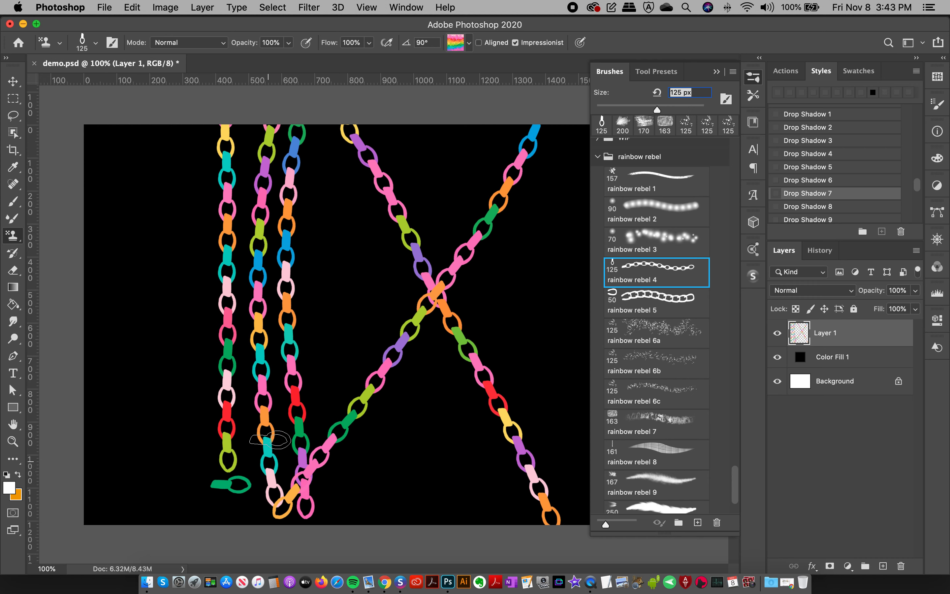
# Step: Choose the rainbow 13 pattern, clear the chains from Layer 1 and switch to the rainbow rebel 1 brush
pyautogui.click(454, 41)
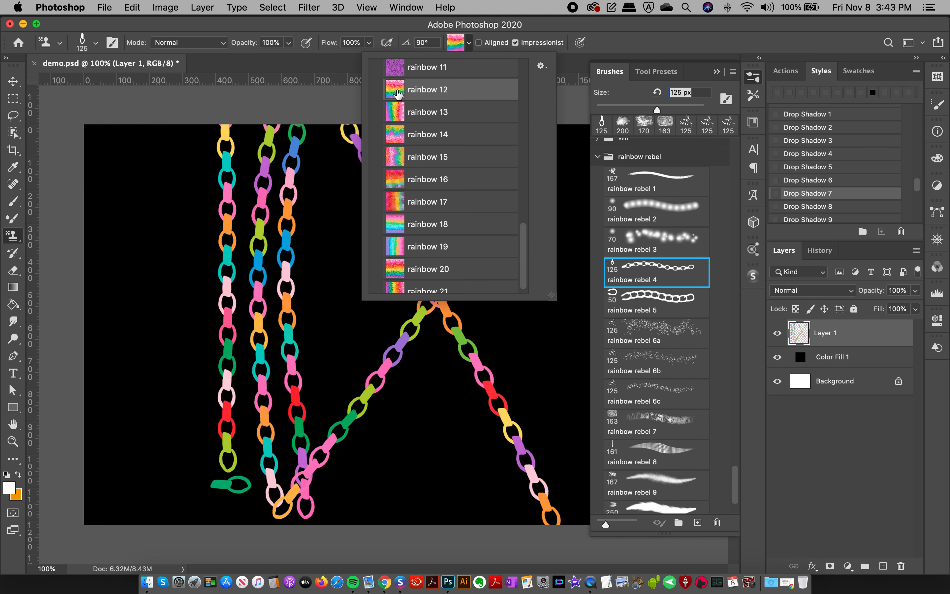
pyautogui.click(419, 116)
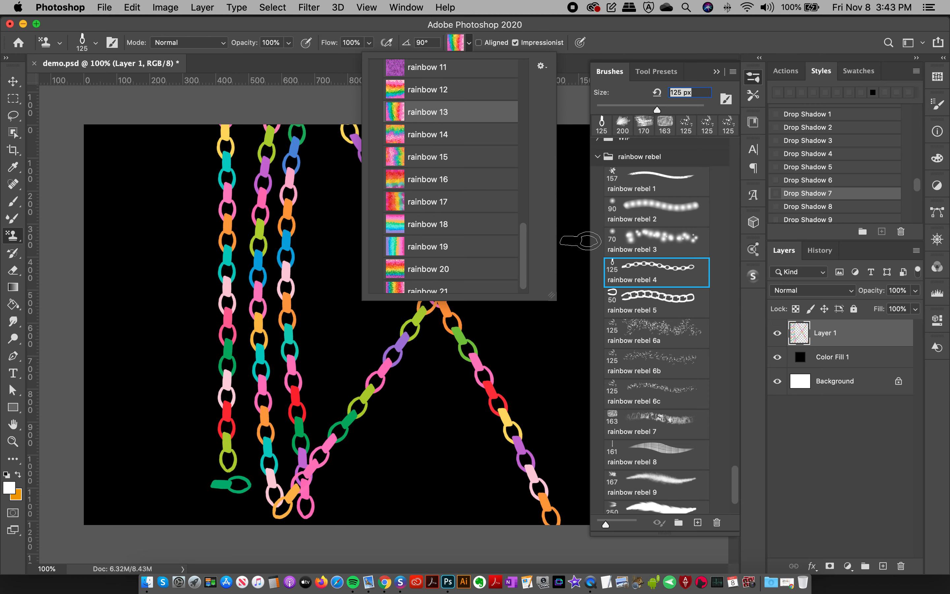
pyautogui.click(285, 246)
pyautogui.press('super+a')
pyautogui.press('super+x')
pyautogui.click(649, 185)
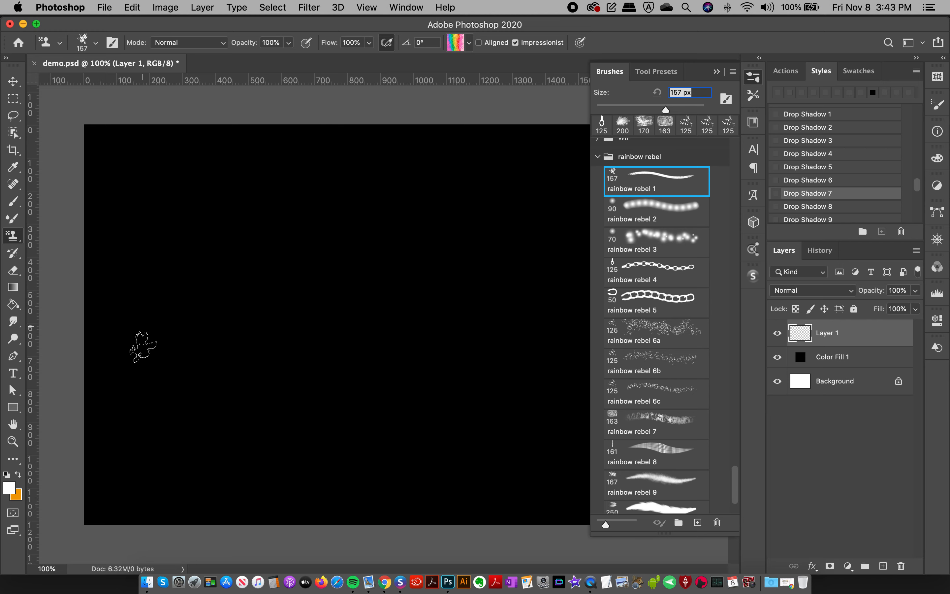
# Step: Hand-letter the word "Rebel" in large script across the canvas and add a zigzag squiggle above it
pyautogui.moveTo(135, 246)
pyautogui.mouseDown()
pyautogui.moveTo(183, 282)
pyautogui.moveTo(225, 402)
pyautogui.mouseUp()
pyautogui.moveTo(196, 344)
pyautogui.mouseDown()
pyautogui.moveTo(209, 371)
pyautogui.moveTo(293, 375)
pyautogui.moveTo(390, 305)
pyautogui.moveTo(424, 382)
pyautogui.moveTo(504, 432)
pyautogui.mouseUp()
pyautogui.moveTo(310, 149)
pyautogui.mouseDown()
pyautogui.moveTo(353, 191)
pyautogui.moveTo(355, 272)
pyautogui.mouseUp()
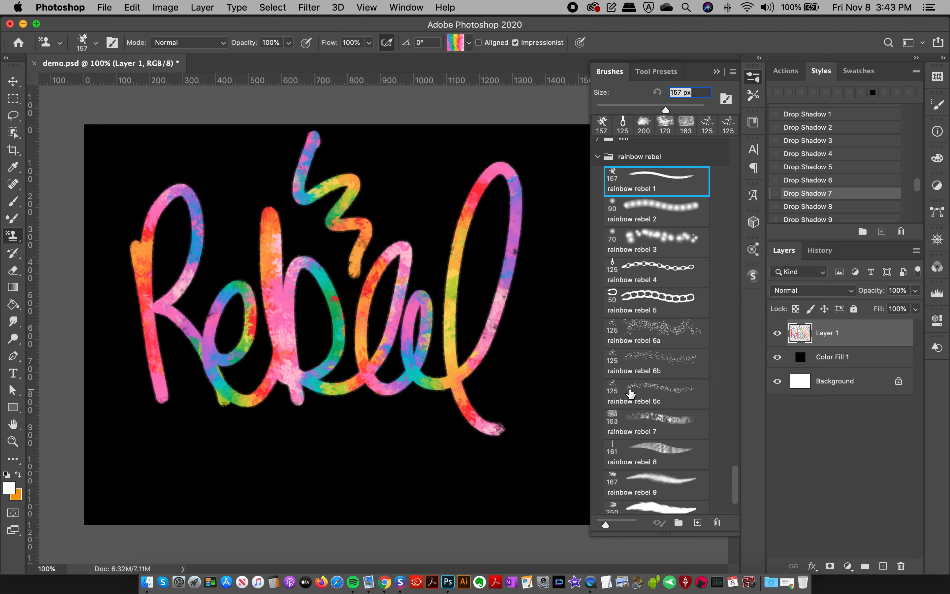
# Step: Clear the "Rebel" lettering and hand-letter "friday!" in large script across the canvas
pyautogui.press('super+a')
pyautogui.press('super+x')
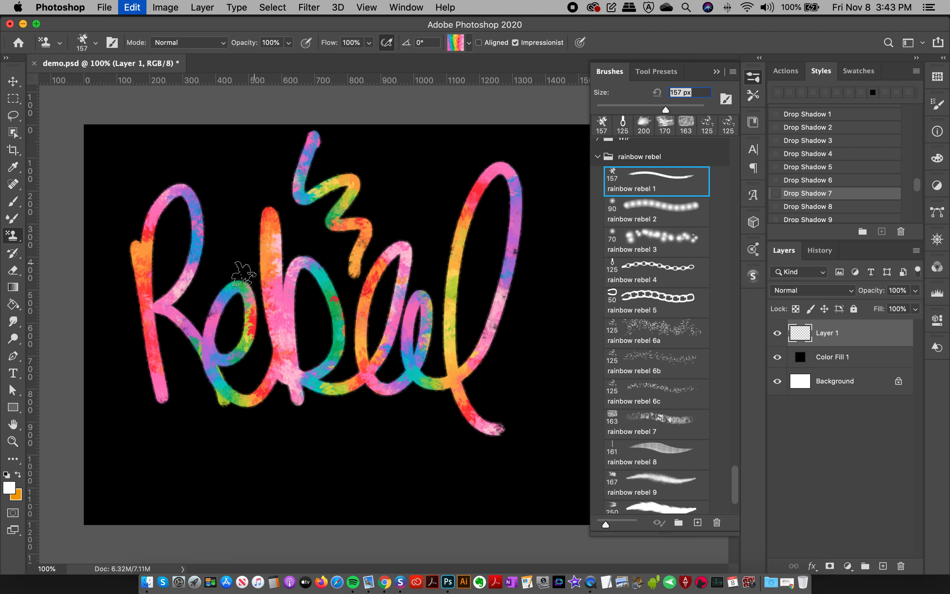
pyautogui.moveTo(165, 326)
pyautogui.mouseDown()
pyautogui.moveTo(229, 190)
pyautogui.moveTo(184, 331)
pyautogui.moveTo(240, 300)
pyautogui.moveTo(275, 340)
pyautogui.moveTo(304, 327)
pyautogui.moveTo(358, 261)
pyautogui.moveTo(380, 198)
pyautogui.moveTo(407, 293)
pyautogui.moveTo(397, 328)
pyautogui.moveTo(482, 246)
pyautogui.moveTo(492, 335)
pyautogui.moveTo(589, 322)
pyautogui.mouseUp()
pyautogui.click(316, 207)
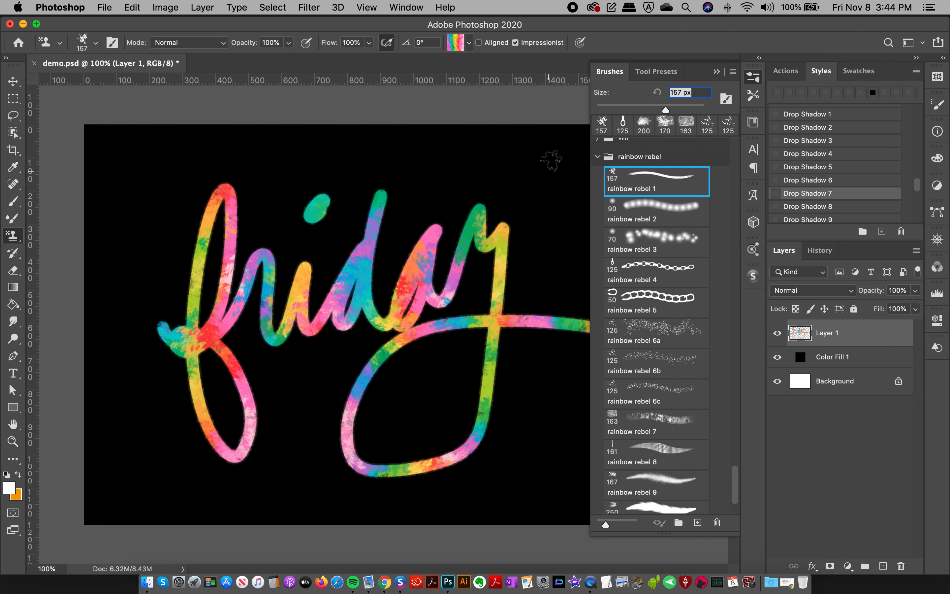
pyautogui.moveTo(558, 157); pyautogui.dragTo(537, 277)
pyautogui.click(532, 309)
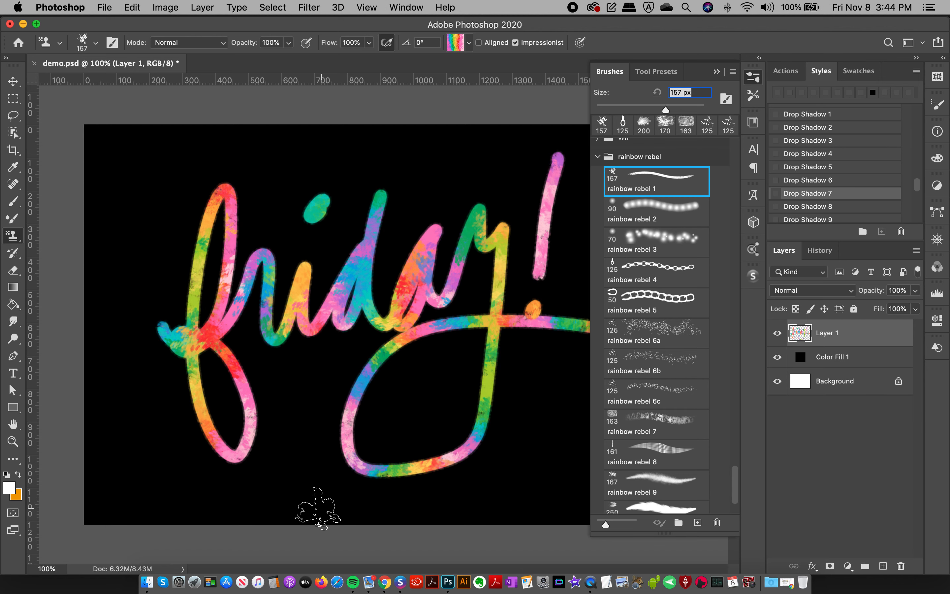
# Step: Clear Layer 1 and paint two wavy full-height strokes using the rainbow rebel 2 brush and the rainbow 12 pattern
pyautogui.click(646, 215)
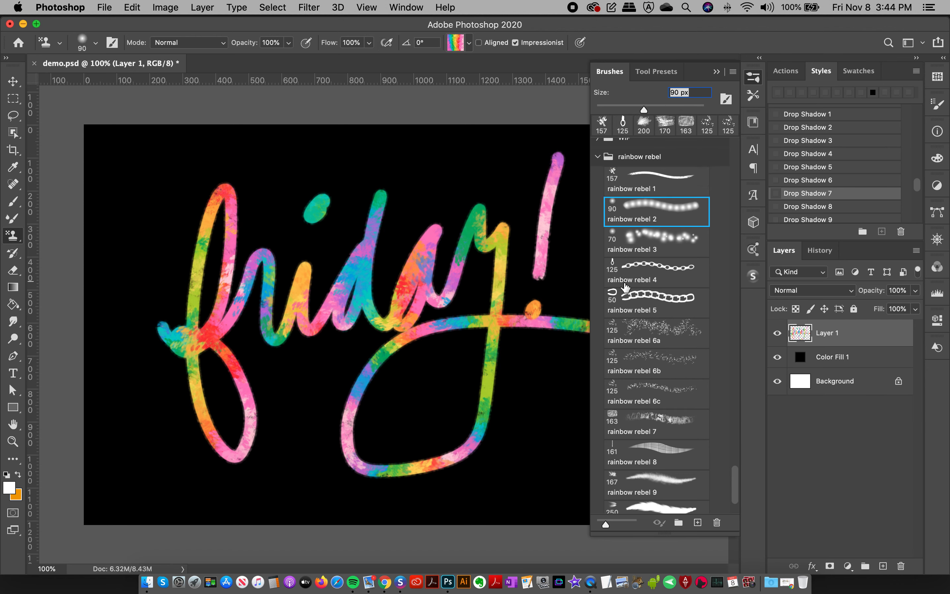
pyautogui.press('super+a')
pyautogui.press('BackSpace')
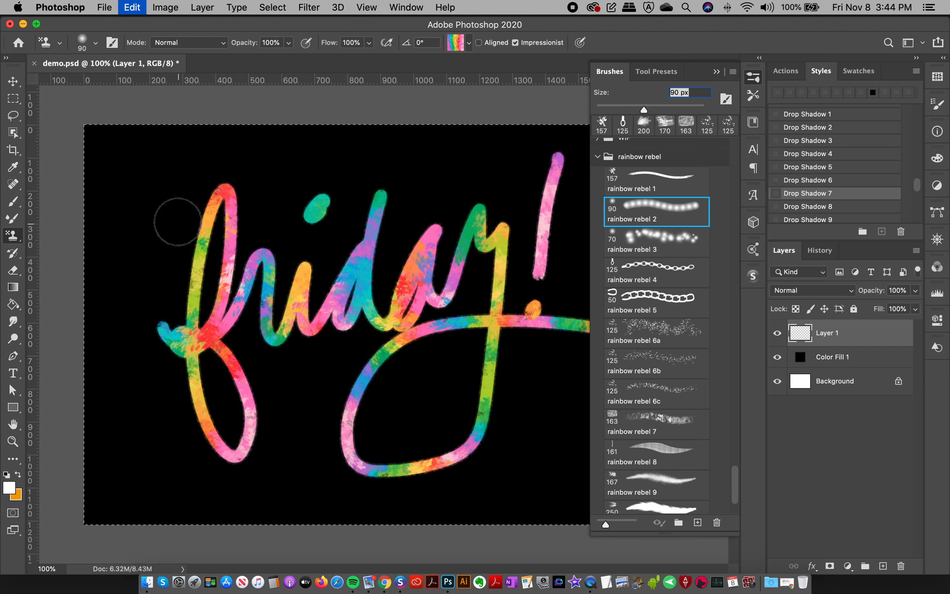
pyautogui.click(469, 43)
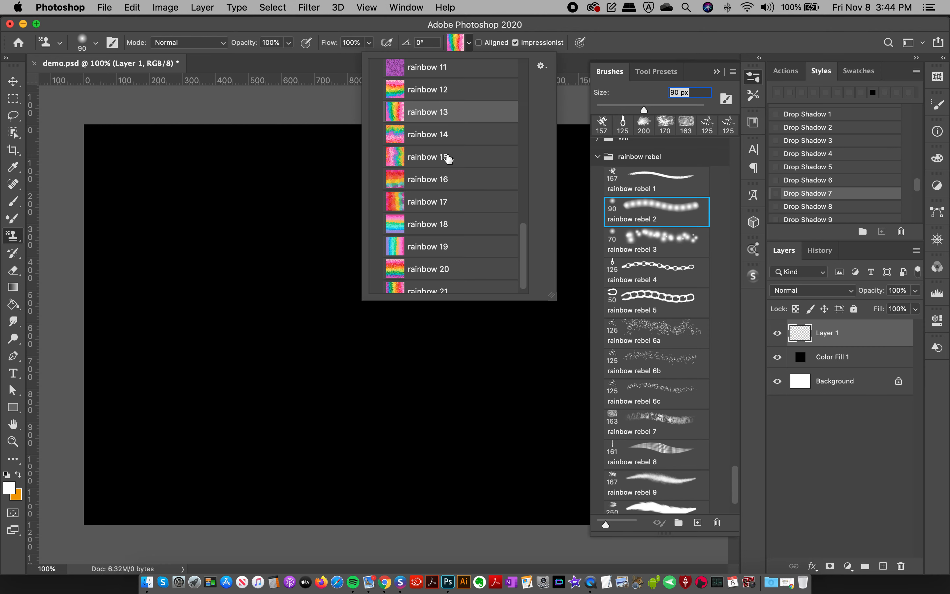
pyautogui.click(424, 94)
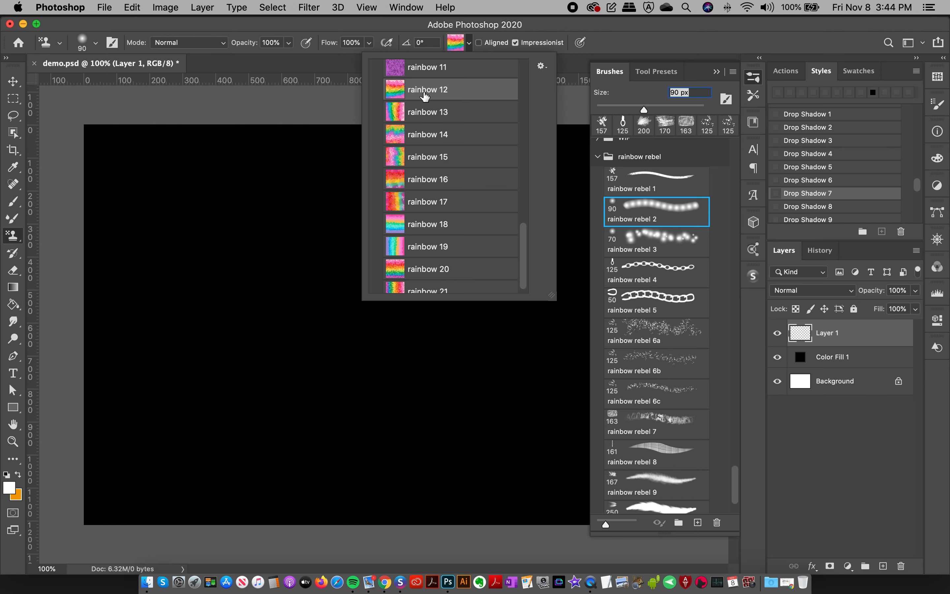
pyautogui.click(448, 45)
pyautogui.moveTo(155, 115)
pyautogui.mouseDown()
pyautogui.moveTo(133, 159)
pyautogui.moveTo(180, 191)
pyautogui.moveTo(151, 245)
pyautogui.moveTo(179, 287)
pyautogui.moveTo(155, 349)
pyautogui.moveTo(179, 391)
pyautogui.moveTo(152, 467)
pyautogui.mouseUp()
pyautogui.moveTo(200, 148)
pyautogui.mouseDown()
pyautogui.moveTo(208, 140)
pyautogui.moveTo(219, 216)
pyautogui.moveTo(227, 495)
pyautogui.mouseUp()
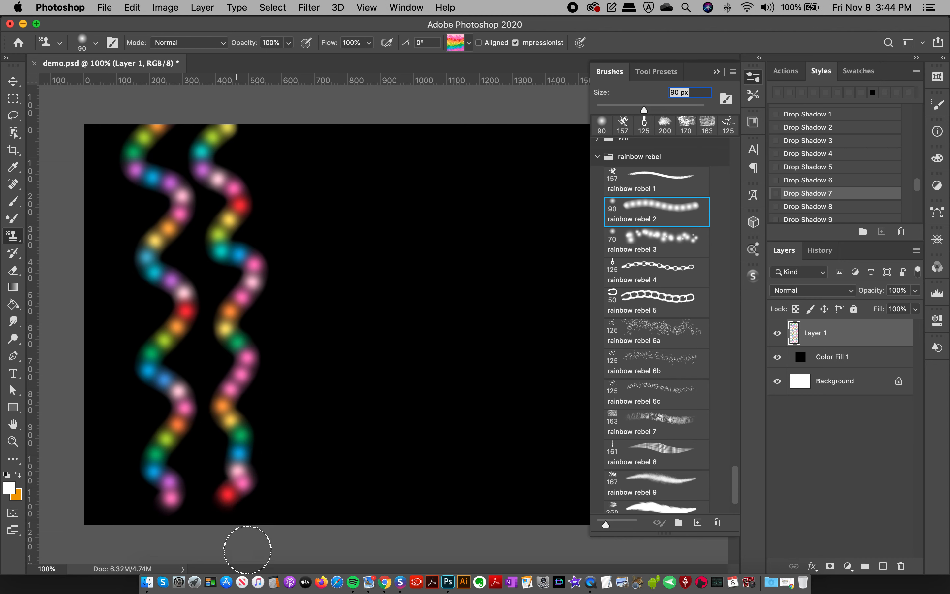
# Step: Choose the rainbow rebel 3 brush and rainbow 14 pattern, and paint a scattered vertical stroke over the second wavy stroke
pyautogui.click(649, 236)
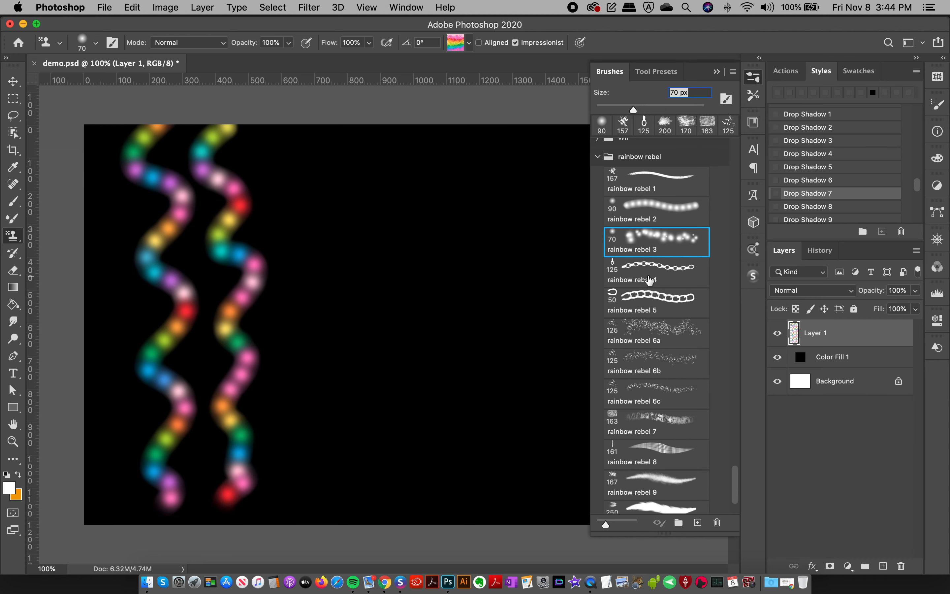
pyautogui.click(456, 43)
pyautogui.click(412, 142)
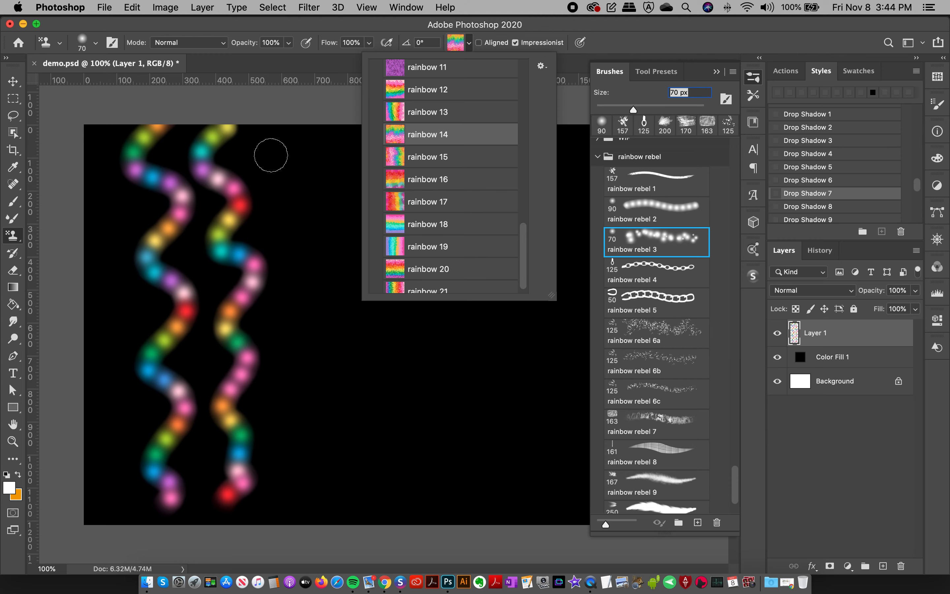
pyautogui.moveTo(287, 125)
pyautogui.mouseDown()
pyautogui.moveTo(241, 142)
pyautogui.moveTo(249, 183)
pyautogui.moveTo(230, 223)
pyautogui.moveTo(258, 249)
pyautogui.moveTo(237, 292)
pyautogui.moveTo(248, 325)
pyautogui.moveTo(237, 362)
pyautogui.moveTo(240, 499)
pyautogui.mouseUp()
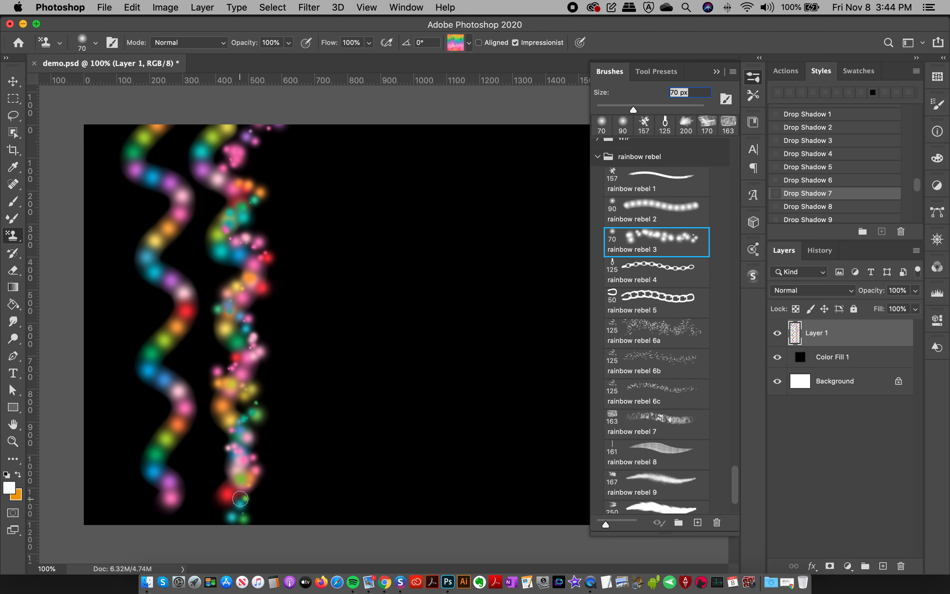
# Step: Paint two wavy vertical chains beside the scattered stroke, first with the rainbow rebel 4 brush, then with rainbow rebel 5
pyautogui.click(657, 269)
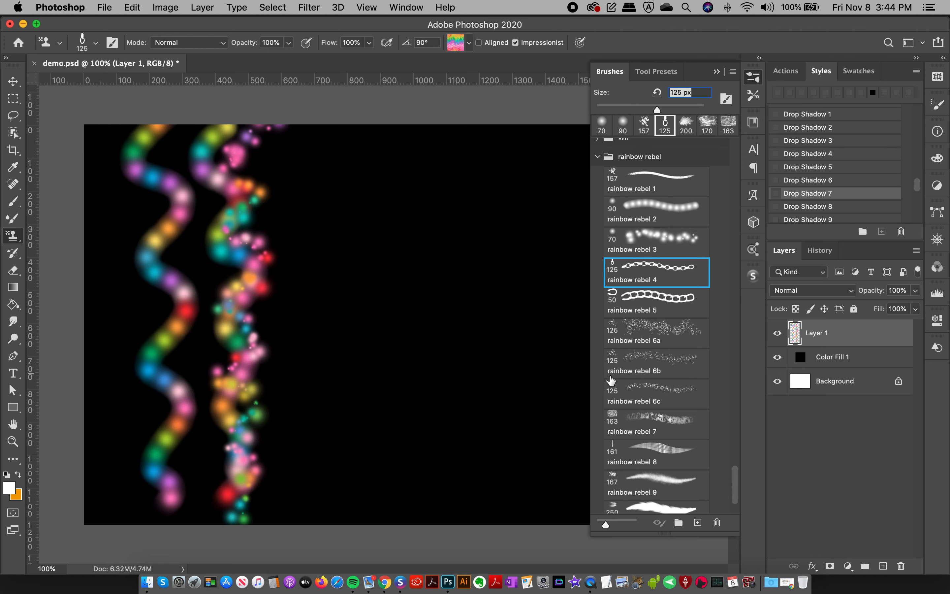
pyautogui.moveTo(325, 112)
pyautogui.mouseDown()
pyautogui.moveTo(314, 129)
pyautogui.moveTo(309, 404)
pyautogui.moveTo(281, 509)
pyautogui.mouseUp()
pyautogui.click(622, 295)
pyautogui.moveTo(356, 116)
pyautogui.mouseDown()
pyautogui.moveTo(347, 173)
pyautogui.moveTo(371, 268)
pyautogui.moveTo(350, 379)
pyautogui.moveTo(346, 511)
pyautogui.mouseUp()
# Step: Paint three vertical speckled strokes side by side using the rainbow rebel 6a, 6b and 6c brushes, one each
pyautogui.click(645, 340)
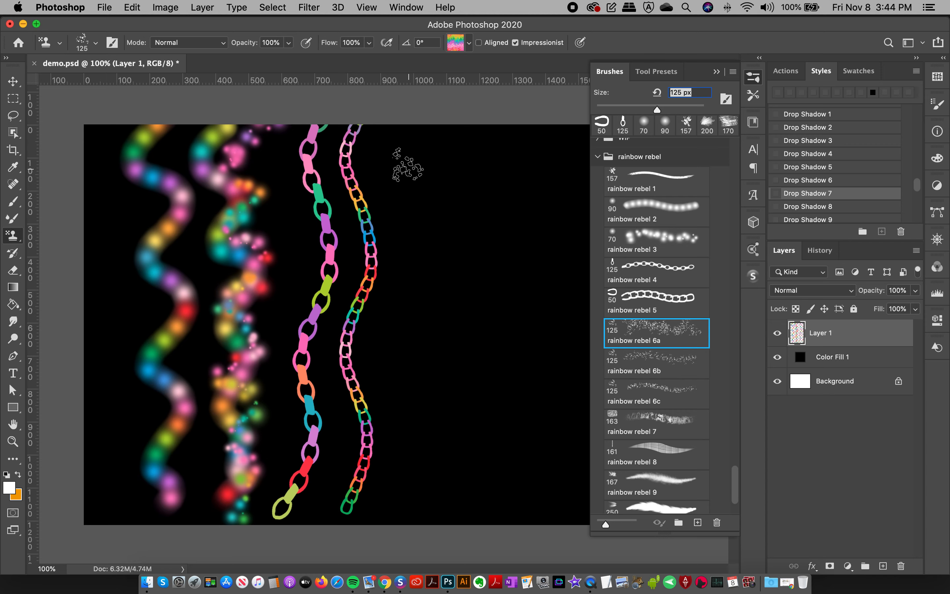
pyautogui.moveTo(418, 127); pyautogui.dragTo(398, 436)
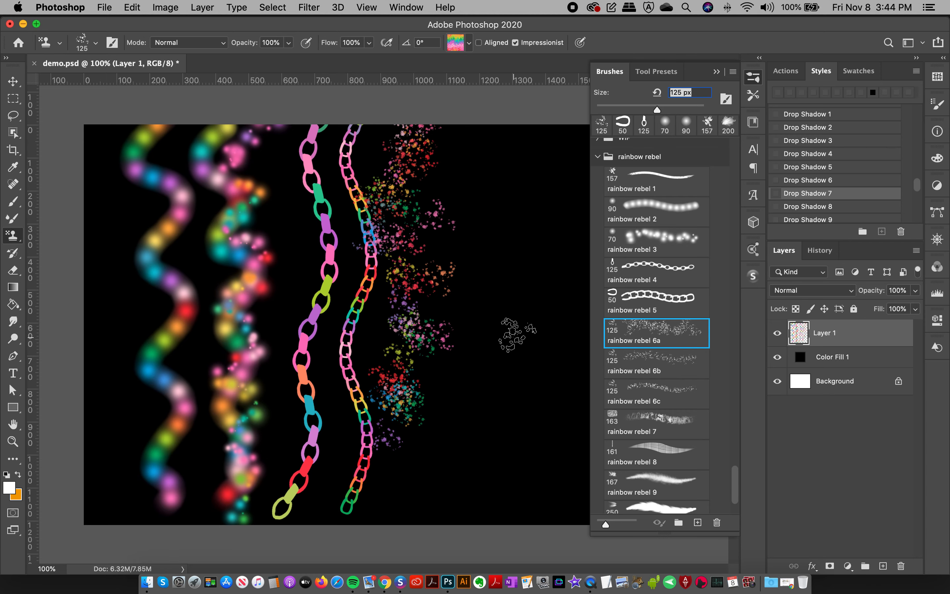
pyautogui.click(630, 371)
pyautogui.moveTo(487, 130)
pyautogui.mouseDown()
pyautogui.moveTo(493, 145)
pyautogui.moveTo(471, 212)
pyautogui.moveTo(469, 434)
pyautogui.mouseUp()
pyautogui.doubleClick(639, 399)
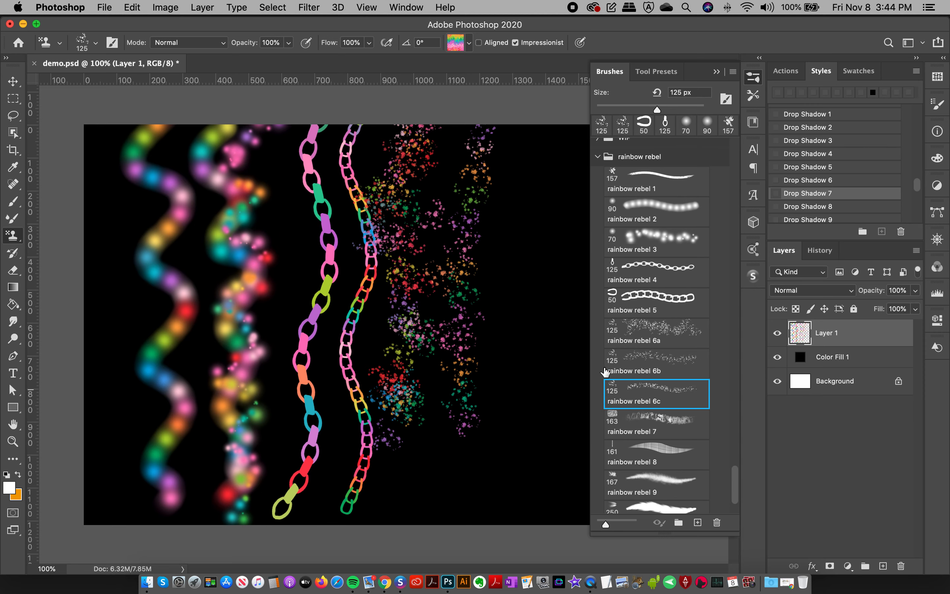
pyautogui.moveTo(552, 128)
pyautogui.mouseDown()
pyautogui.moveTo(539, 176)
pyautogui.moveTo(544, 225)
pyautogui.moveTo(521, 280)
pyautogui.moveTo(544, 335)
pyautogui.moveTo(518, 411)
pyautogui.moveTo(511, 491)
pyautogui.mouseUp()
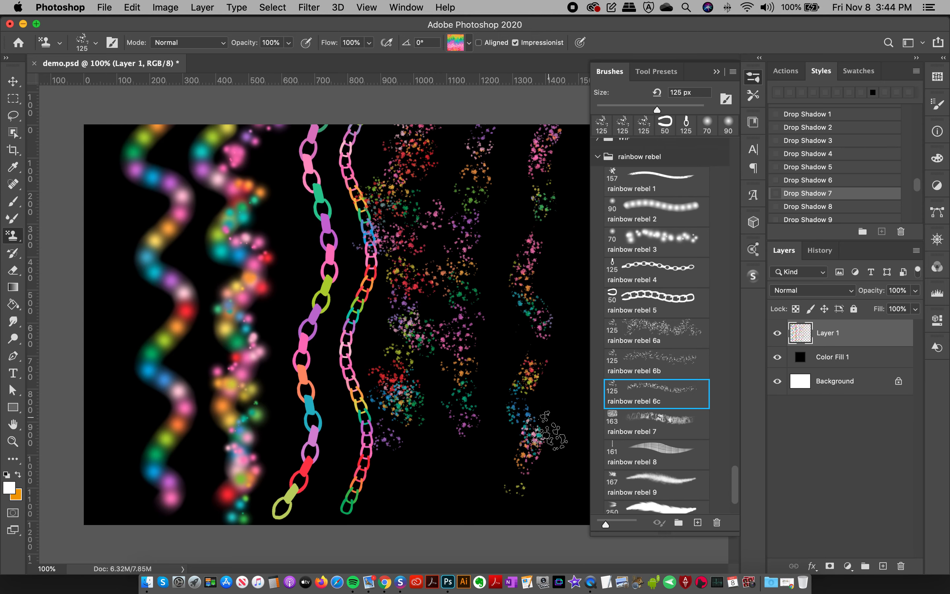
# Step: Clear Layer 1 and paint one wavy full-height speckled stroke near the canvas's left edge with rainbow rebel 6c
pyautogui.press('super+a')
pyautogui.press('Delete')
pyautogui.moveTo(163, 122)
pyautogui.mouseDown()
pyautogui.moveTo(166, 207)
pyautogui.moveTo(140, 384)
pyautogui.moveTo(149, 509)
pyautogui.mouseUp()
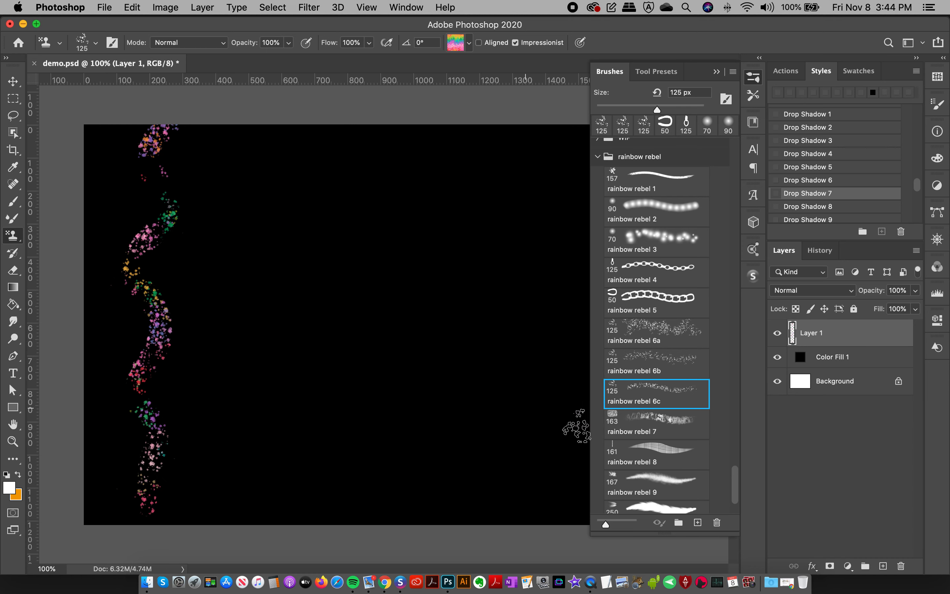
# Step: Choose the rainbow rebel 7 brush and rainbow 19 pattern, and paint a large textured patch beside the speckled stroke
pyautogui.click(653, 426)
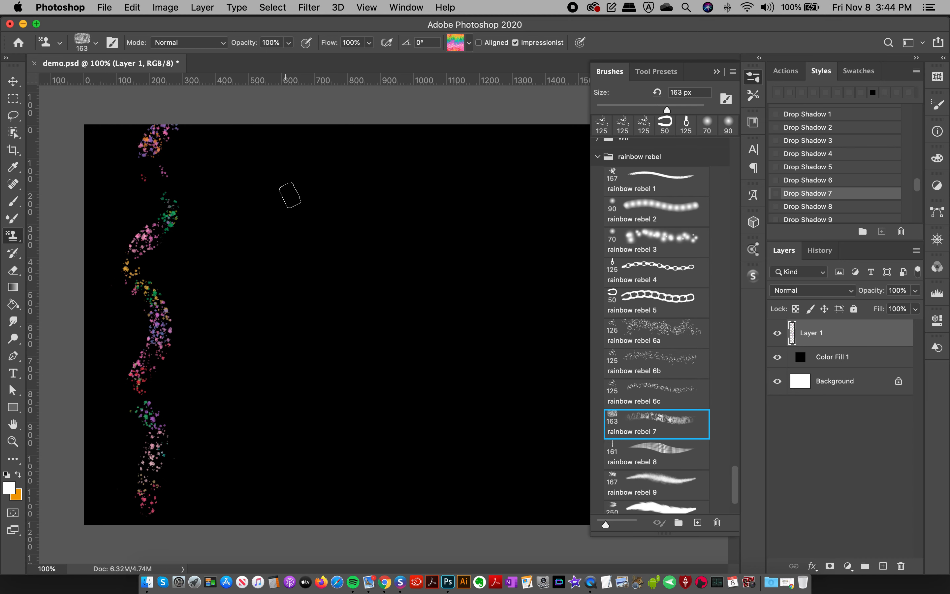
pyautogui.click(455, 42)
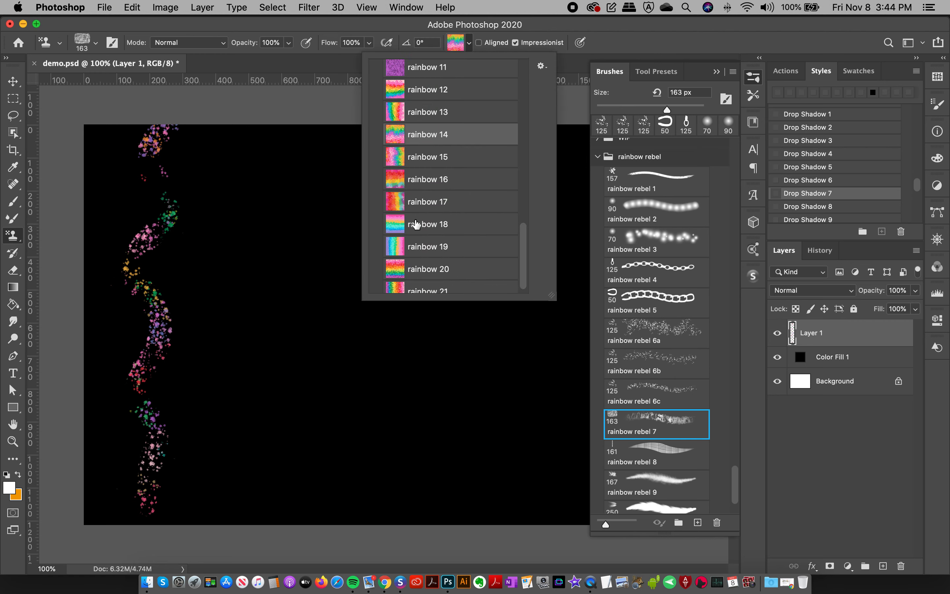
pyautogui.click(426, 248)
pyautogui.click(610, 43)
pyautogui.moveTo(321, 175)
pyautogui.mouseDown()
pyautogui.moveTo(311, 276)
pyautogui.moveTo(275, 259)
pyautogui.moveTo(353, 228)
pyautogui.moveTo(403, 238)
pyautogui.moveTo(381, 297)
pyautogui.moveTo(396, 204)
pyautogui.mouseUp()
# Step: Choose the rainbow 13 pattern and paint a wide textured patch below the first one plus a tall band to its right
pyautogui.click(469, 43)
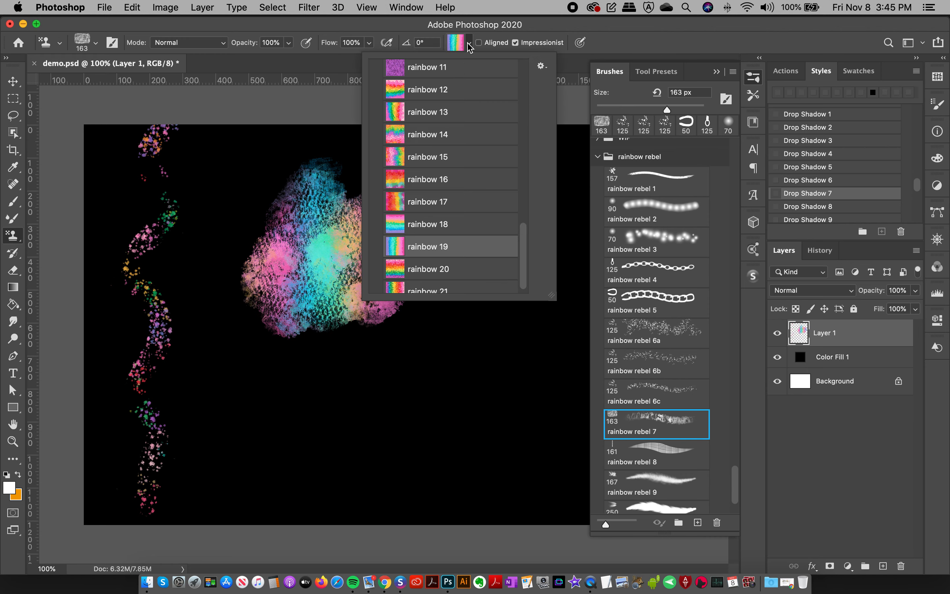
pyautogui.click(421, 113)
pyautogui.moveTo(345, 392)
pyautogui.mouseDown()
pyautogui.moveTo(317, 431)
pyautogui.moveTo(360, 443)
pyautogui.moveTo(408, 414)
pyautogui.moveTo(280, 457)
pyautogui.moveTo(372, 429)
pyautogui.moveTo(403, 469)
pyautogui.moveTo(422, 441)
pyautogui.moveTo(435, 369)
pyautogui.moveTo(423, 394)
pyautogui.moveTo(482, 406)
pyautogui.moveTo(417, 436)
pyautogui.moveTo(388, 439)
pyautogui.moveTo(358, 415)
pyautogui.moveTo(308, 464)
pyautogui.moveTo(431, 446)
pyautogui.moveTo(499, 465)
pyautogui.moveTo(520, 456)
pyautogui.mouseUp()
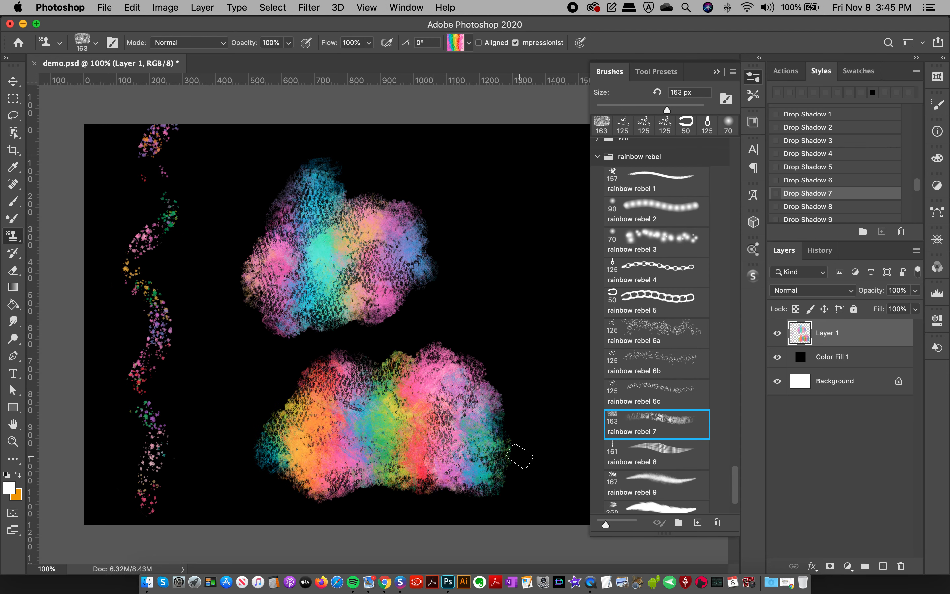
pyautogui.moveTo(504, 180)
pyautogui.mouseDown()
pyautogui.moveTo(509, 153)
pyautogui.moveTo(558, 173)
pyautogui.moveTo(547, 288)
pyautogui.moveTo(593, 241)
pyautogui.moveTo(562, 432)
pyautogui.mouseUp()
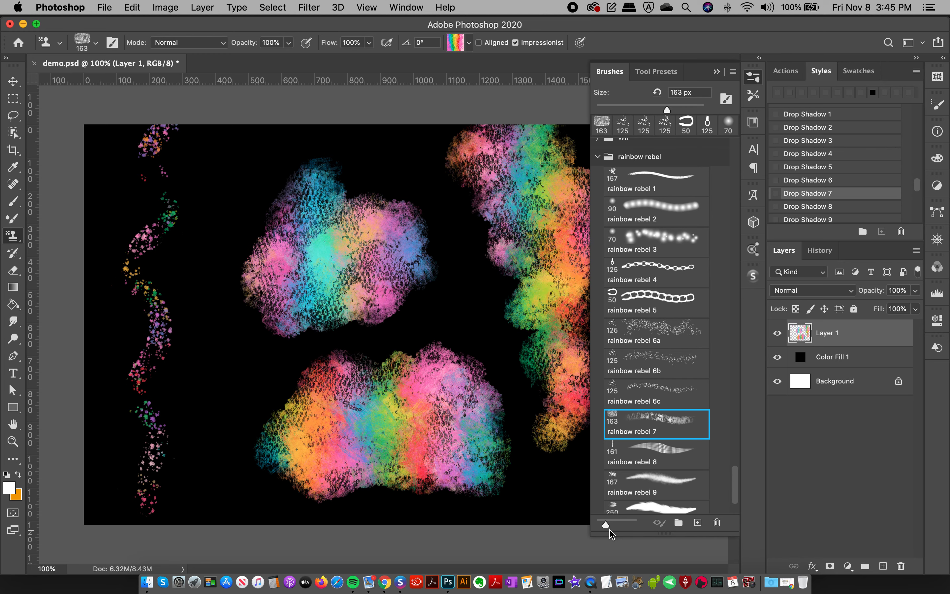
# Step: Clear Layer 1 and paint two full-height textured strokes side by side, the first with rainbow 13, the second with rainbow 12
pyautogui.press('super+x')
pyautogui.moveTo(151, 138)
pyautogui.mouseDown()
pyautogui.moveTo(130, 138)
pyautogui.moveTo(113, 200)
pyautogui.moveTo(143, 239)
pyautogui.moveTo(105, 273)
pyautogui.moveTo(134, 321)
pyautogui.moveTo(198, 350)
pyautogui.moveTo(142, 413)
pyautogui.moveTo(188, 440)
pyautogui.moveTo(148, 488)
pyautogui.moveTo(205, 510)
pyautogui.mouseUp()
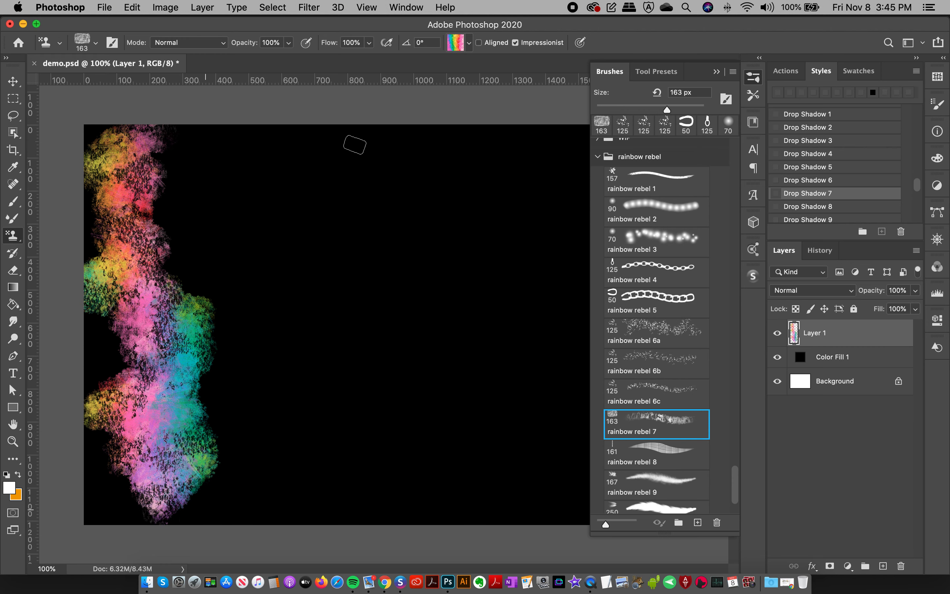
pyautogui.click(458, 42)
pyautogui.click(426, 89)
pyautogui.moveTo(261, 148)
pyautogui.mouseDown()
pyautogui.moveTo(261, 179)
pyautogui.moveTo(360, 244)
pyautogui.moveTo(263, 308)
pyautogui.moveTo(307, 471)
pyautogui.moveTo(296, 522)
pyautogui.mouseUp()
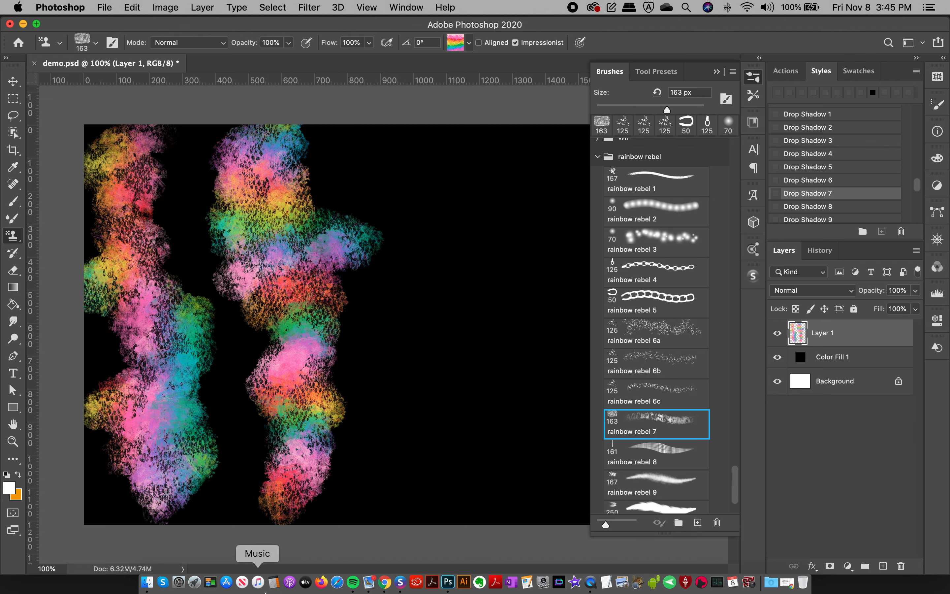
# Step: Clear Layer 1 and paint three looping beaded ribbons across the canvas with the rainbow rebel 8 brush and rainbow 13 pattern
pyautogui.click(662, 452)
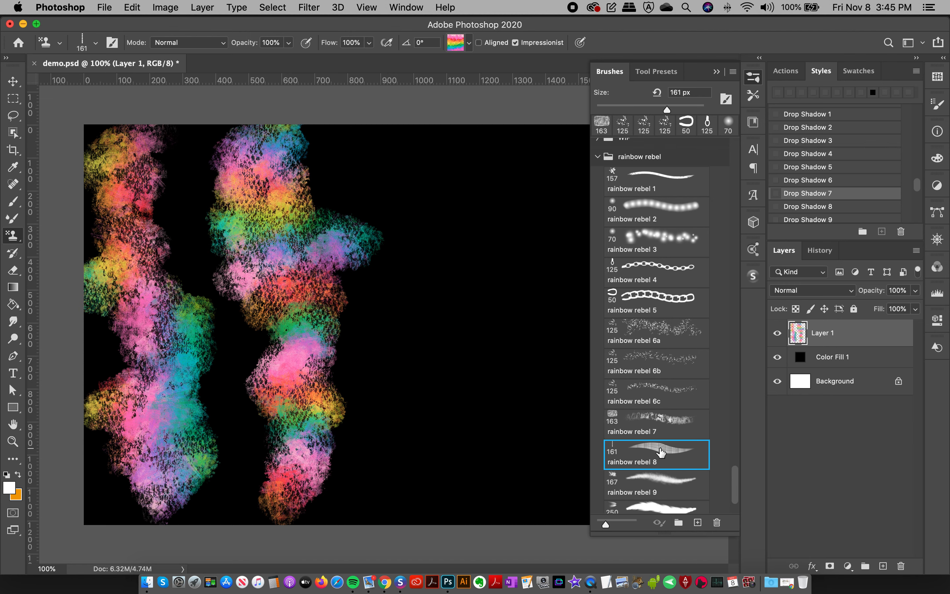
pyautogui.press('super+a')
pyautogui.press('Delete')
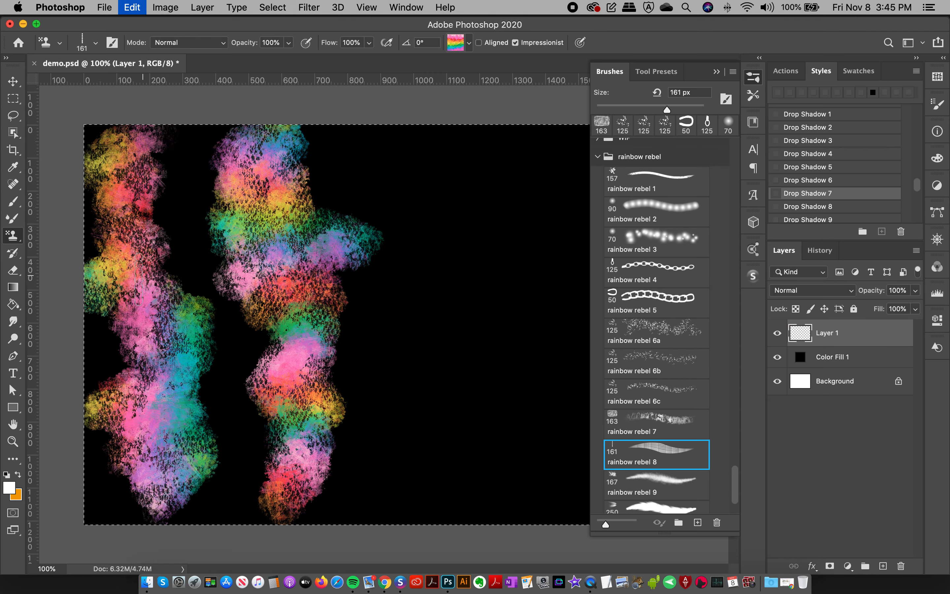
pyautogui.press('super+d')
pyautogui.click(456, 43)
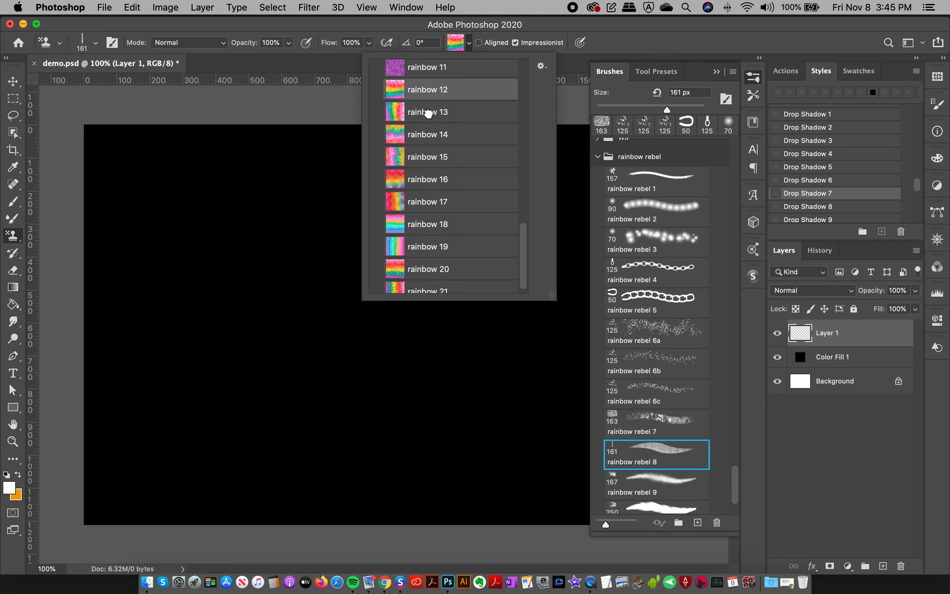
pyautogui.click(428, 113)
pyautogui.press('Return')
pyautogui.moveTo(58, 270)
pyautogui.mouseDown()
pyautogui.moveTo(184, 185)
pyautogui.moveTo(140, 279)
pyautogui.moveTo(307, 253)
pyautogui.moveTo(196, 342)
pyautogui.moveTo(345, 416)
pyautogui.moveTo(403, 286)
pyautogui.moveTo(435, 520)
pyautogui.moveTo(562, 590)
pyautogui.mouseUp()
pyautogui.moveTo(339, 98)
pyautogui.mouseDown()
pyautogui.moveTo(416, 208)
pyautogui.moveTo(389, 146)
pyautogui.moveTo(564, 291)
pyautogui.moveTo(554, 285)
pyautogui.moveTo(339, 509)
pyautogui.moveTo(370, 424)
pyautogui.mouseUp()
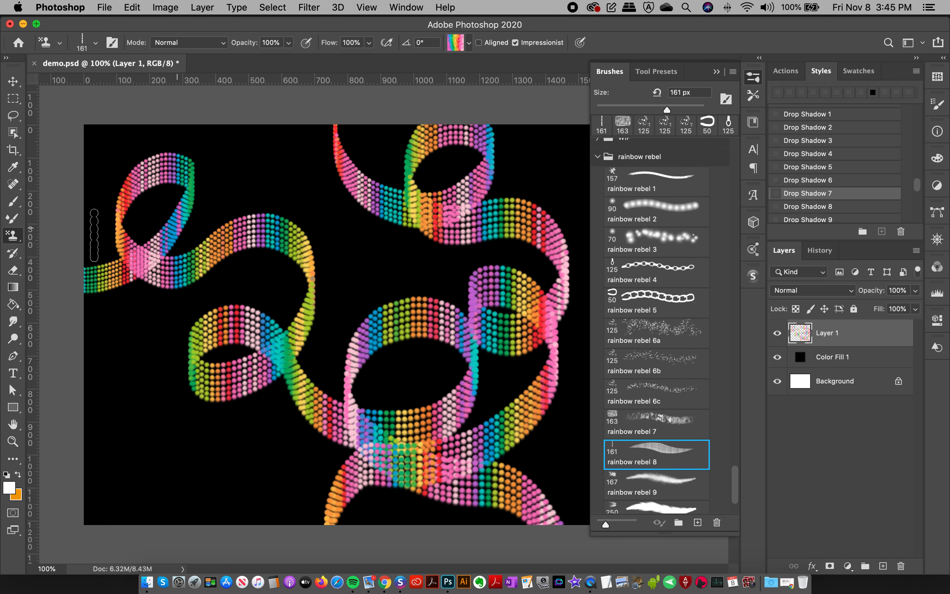
pyautogui.moveTo(219, 132)
pyautogui.mouseDown()
pyautogui.moveTo(282, 145)
pyautogui.moveTo(245, 170)
pyautogui.moveTo(312, 180)
pyautogui.moveTo(291, 235)
pyautogui.moveTo(213, 342)
pyautogui.moveTo(296, 412)
pyautogui.moveTo(150, 451)
pyautogui.moveTo(142, 556)
pyautogui.mouseUp()
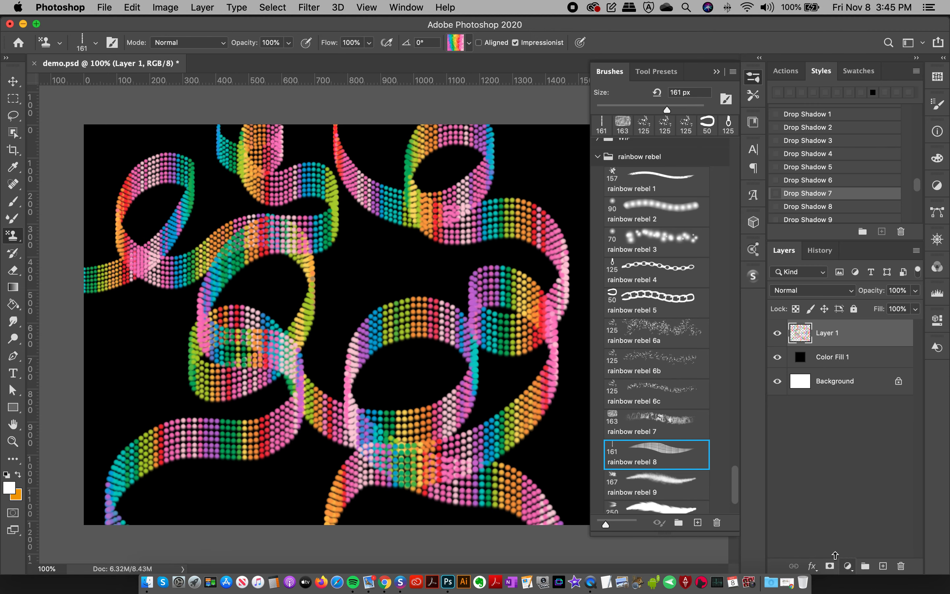
# Step: Clear Layer 1 and paint one large double-looped beaded ribbon on the canvas's left half with rainbow rebel 8
pyautogui.press('super+a')
pyautogui.press('super+x')
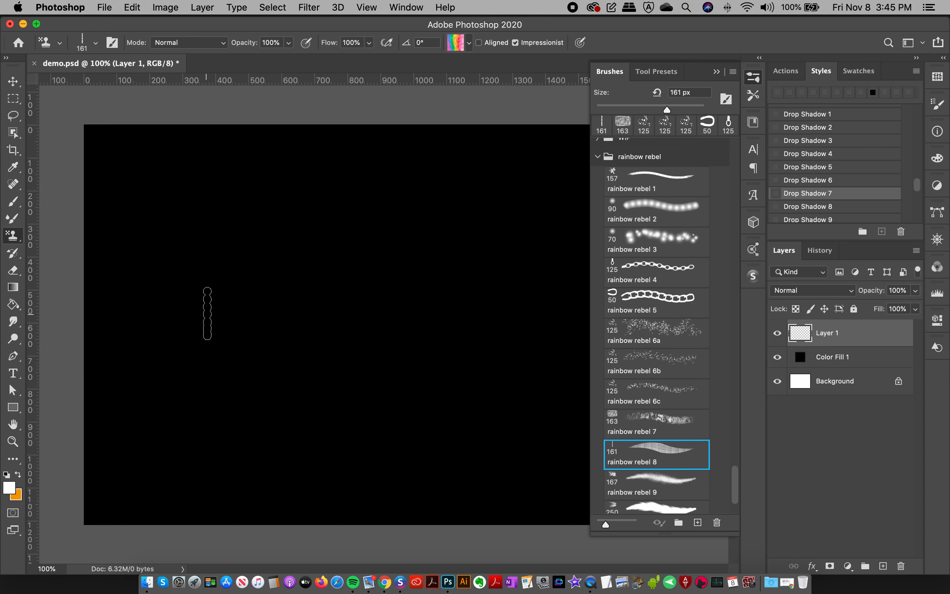
pyautogui.moveTo(241, 231)
pyautogui.mouseDown()
pyautogui.moveTo(176, 228)
pyautogui.moveTo(219, 299)
pyautogui.moveTo(242, 228)
pyautogui.moveTo(253, 310)
pyautogui.moveTo(244, 456)
pyautogui.moveTo(162, 457)
pyautogui.moveTo(222, 366)
pyautogui.moveTo(312, 357)
pyautogui.moveTo(349, 233)
pyautogui.mouseUp()
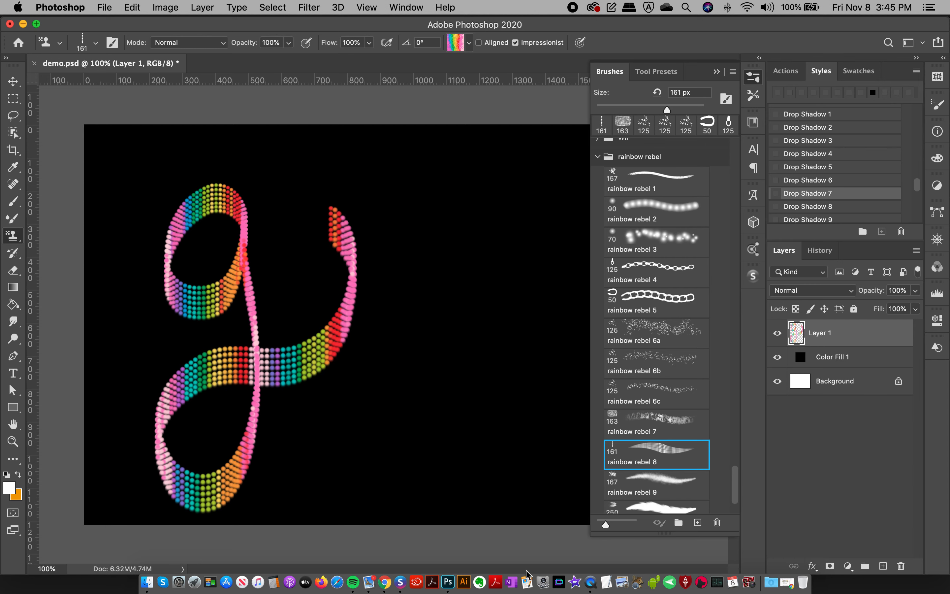
# Step: Choose the rainbow rebel 9 brush and paint a wavy fuzzy vertical stroke to the right of the beaded ribbon
pyautogui.scroll(-3, 735, 491)
pyautogui.click(663, 405)
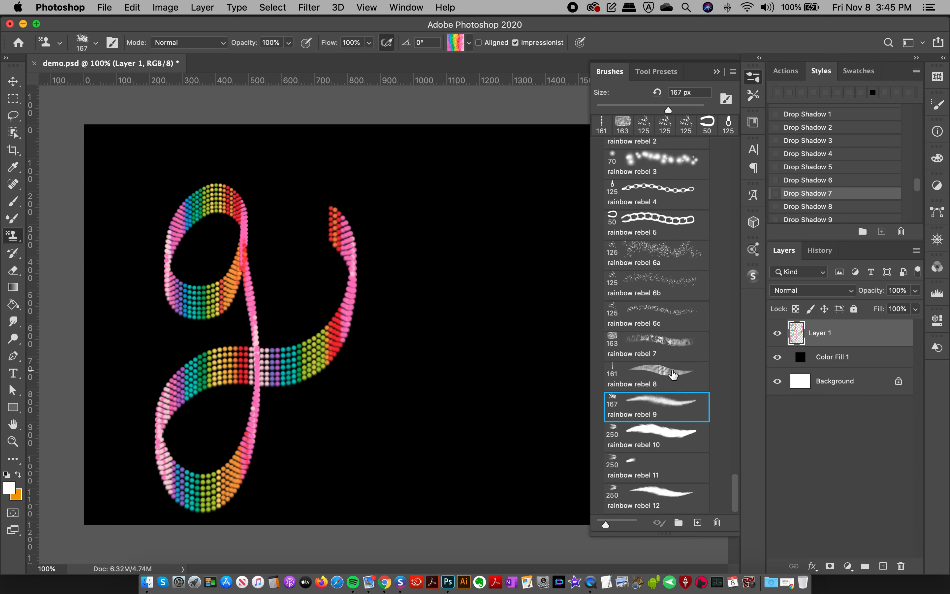
pyautogui.moveTo(451, 161)
pyautogui.mouseDown()
pyautogui.moveTo(440, 167)
pyautogui.moveTo(503, 299)
pyautogui.moveTo(496, 448)
pyautogui.mouseUp()
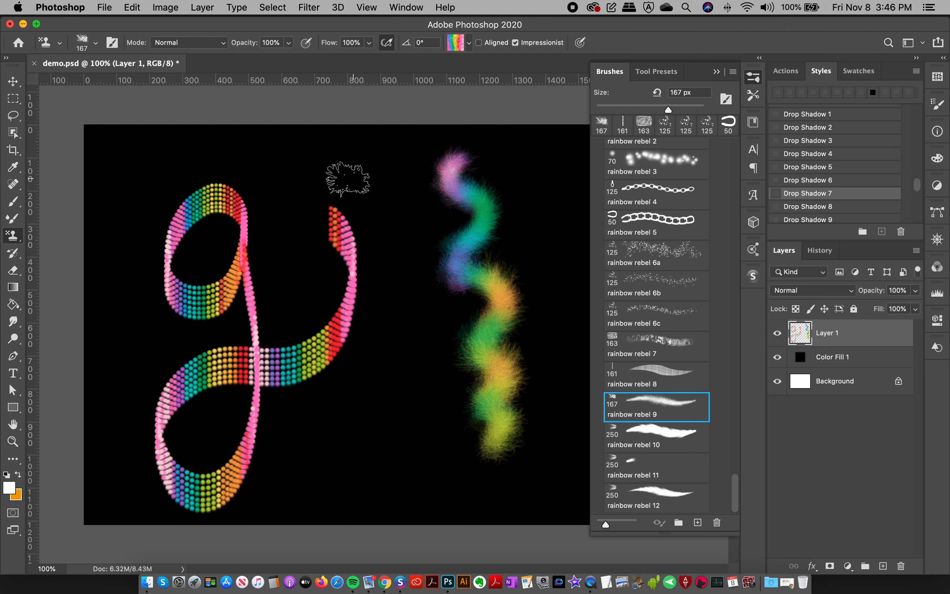
# Step: Clear Layer 1, choose the rainbow 20 pattern, and paint a wavy fuzzy vertical stroke with a looped flower outline beside it
pyautogui.press('super+d')
pyautogui.press('Delete')
pyautogui.click(452, 44)
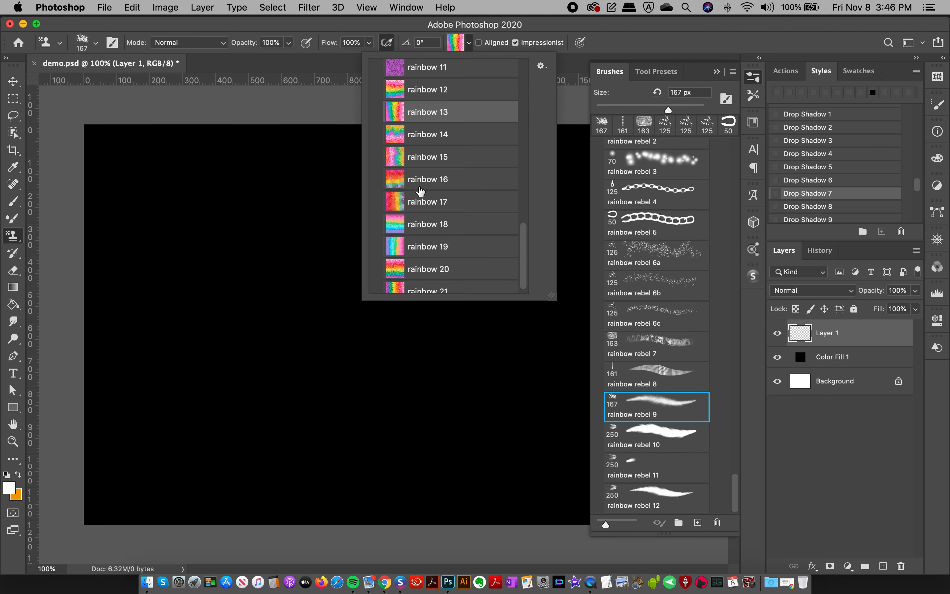
pyautogui.scroll(-1, 516, 293)
pyautogui.click(428, 259)
pyautogui.moveTo(175, 147)
pyautogui.mouseDown()
pyautogui.moveTo(161, 244)
pyautogui.moveTo(173, 343)
pyautogui.moveTo(166, 422)
pyautogui.mouseUp()
pyautogui.moveTo(306, 275)
pyautogui.mouseDown()
pyautogui.moveTo(291, 204)
pyautogui.moveTo(305, 279)
pyautogui.moveTo(322, 247)
pyautogui.moveTo(359, 252)
pyautogui.moveTo(259, 327)
pyautogui.moveTo(327, 291)
pyautogui.moveTo(336, 368)
pyautogui.moveTo(338, 292)
pyautogui.moveTo(405, 304)
pyautogui.moveTo(337, 271)
pyautogui.mouseUp()
# Step: Clear Layer 1 and paint a furry multi-petal flower with a rounded center using the rainbow rebel 10 brush
pyautogui.click(676, 447)
pyautogui.press('super+a')
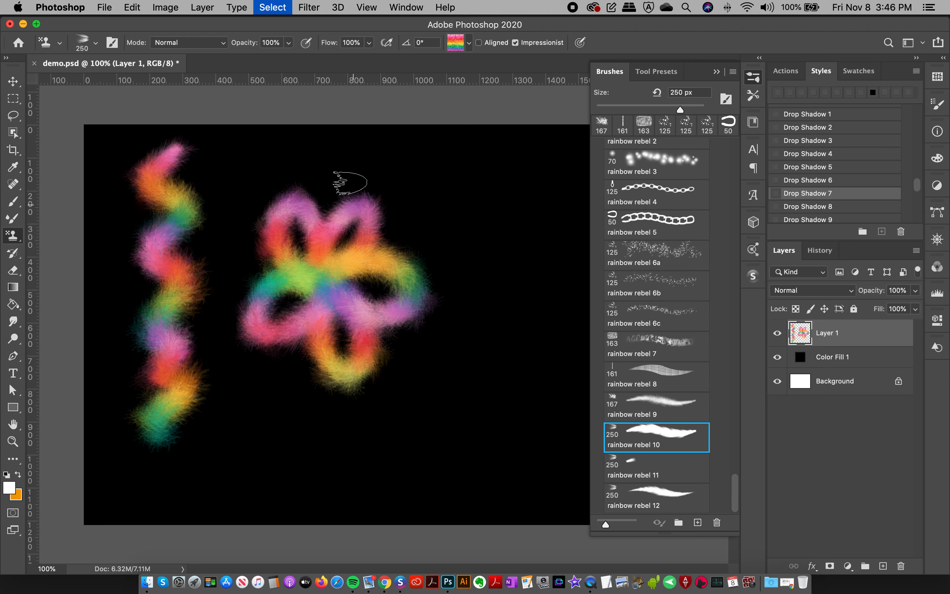
pyautogui.press('super+x')
pyautogui.moveTo(298, 206)
pyautogui.mouseDown()
pyautogui.moveTo(314, 282)
pyautogui.moveTo(282, 248)
pyautogui.moveTo(288, 284)
pyautogui.moveTo(351, 276)
pyautogui.moveTo(379, 220)
pyautogui.moveTo(353, 280)
pyautogui.moveTo(316, 330)
pyautogui.moveTo(241, 322)
pyautogui.moveTo(313, 303)
pyautogui.moveTo(366, 391)
pyautogui.moveTo(326, 293)
pyautogui.moveTo(403, 364)
pyautogui.mouseUp()
pyautogui.moveTo(396, 314)
pyautogui.mouseDown()
pyautogui.moveTo(392, 371)
pyautogui.moveTo(424, 272)
pyautogui.moveTo(329, 275)
pyautogui.moveTo(333, 361)
pyautogui.moveTo(303, 342)
pyautogui.moveTo(345, 367)
pyautogui.mouseUp()
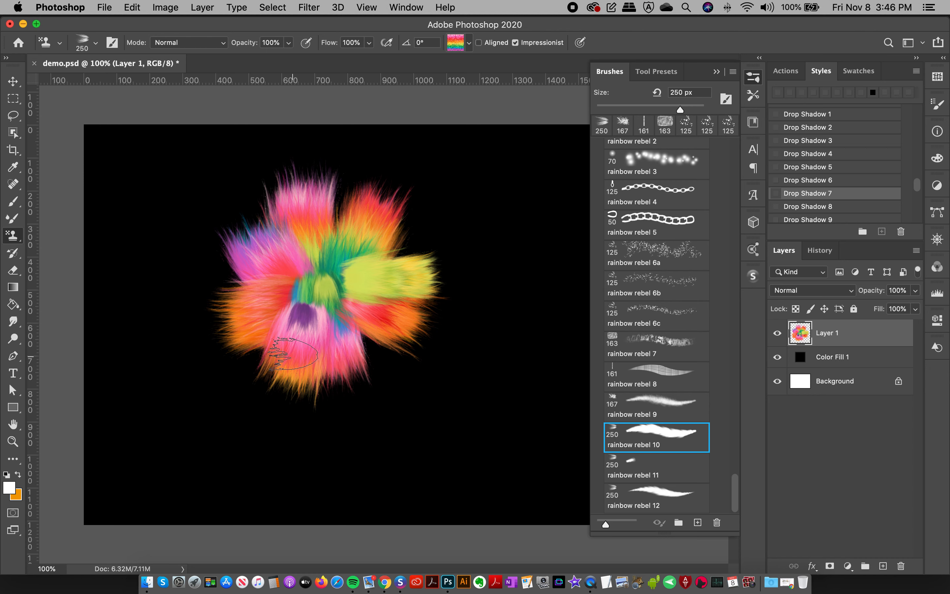
pyautogui.press('super+z')
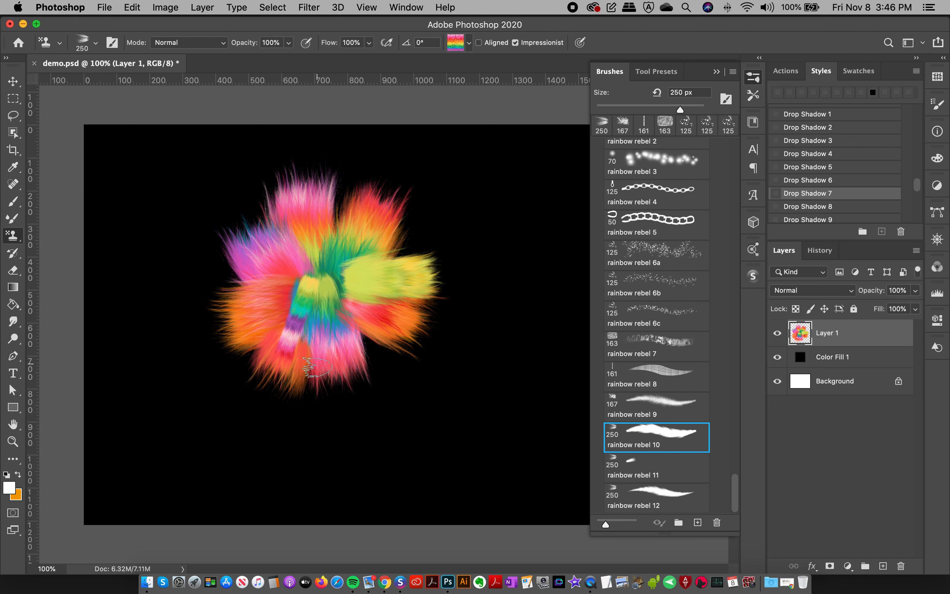
pyautogui.moveTo(299, 366)
pyautogui.mouseDown()
pyautogui.moveTo(280, 365)
pyautogui.moveTo(325, 294)
pyautogui.mouseUp()
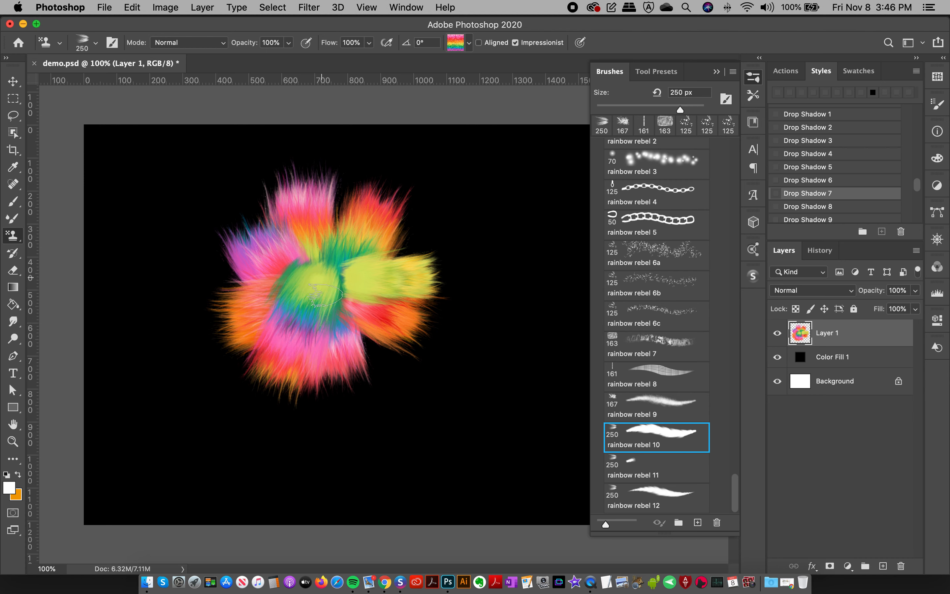
# Step: Choose the rainbow rebel 11 brush, try a short furry tuft to the upper right of the flower, and clear Layer 1
pyautogui.click(656, 470)
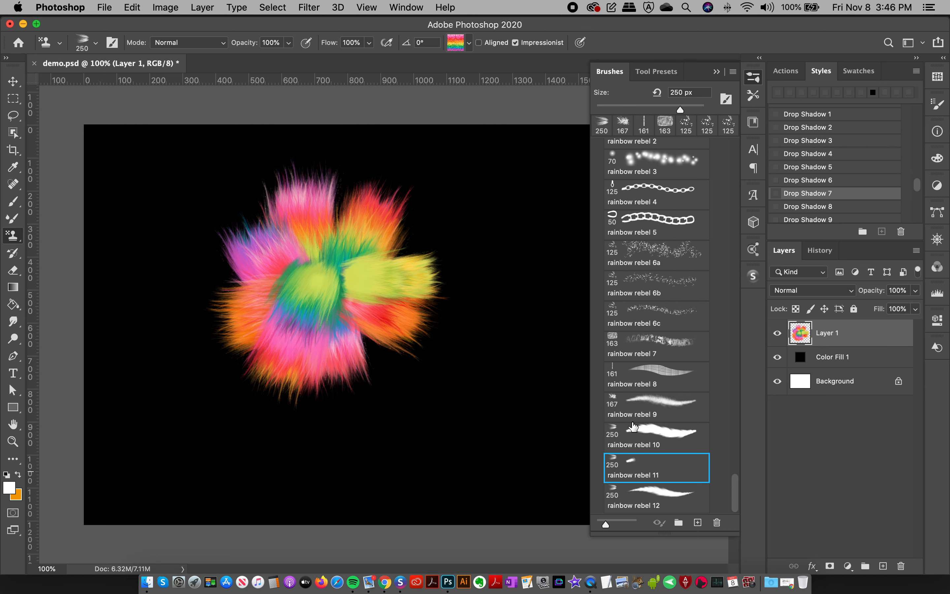
pyautogui.moveTo(512, 173); pyautogui.dragTo(493, 236)
pyautogui.press('super+a')
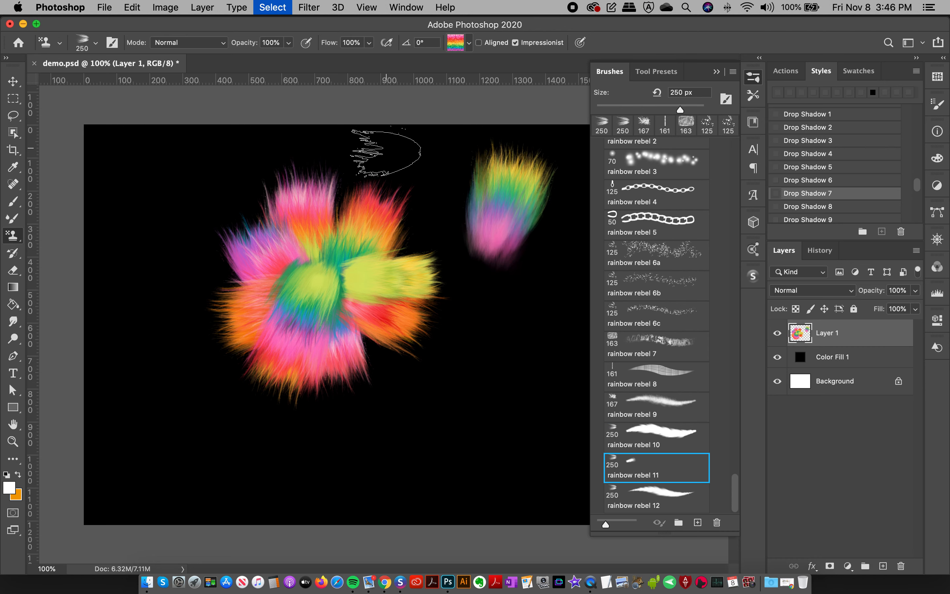
pyautogui.press('BackSpace')
pyautogui.moveTo(273, 243)
pyautogui.mouseDown()
pyautogui.moveTo(201, 219)
pyautogui.moveTo(243, 298)
pyautogui.mouseUp()
pyautogui.press('super+x')
# Step: Paint a cluster of short overlapping furry tufts descending from the canvas's upper middle with rainbow rebel 11
pyautogui.moveTo(302, 244); pyautogui.dragTo(319, 346)
pyautogui.moveTo(283, 312); pyautogui.dragTo(291, 310)
pyautogui.moveTo(350, 265)
pyautogui.mouseDown()
pyautogui.moveTo(364, 388)
pyautogui.moveTo(319, 298)
pyautogui.moveTo(361, 404)
pyautogui.mouseUp()
pyautogui.moveTo(390, 293); pyautogui.dragTo(394, 427)
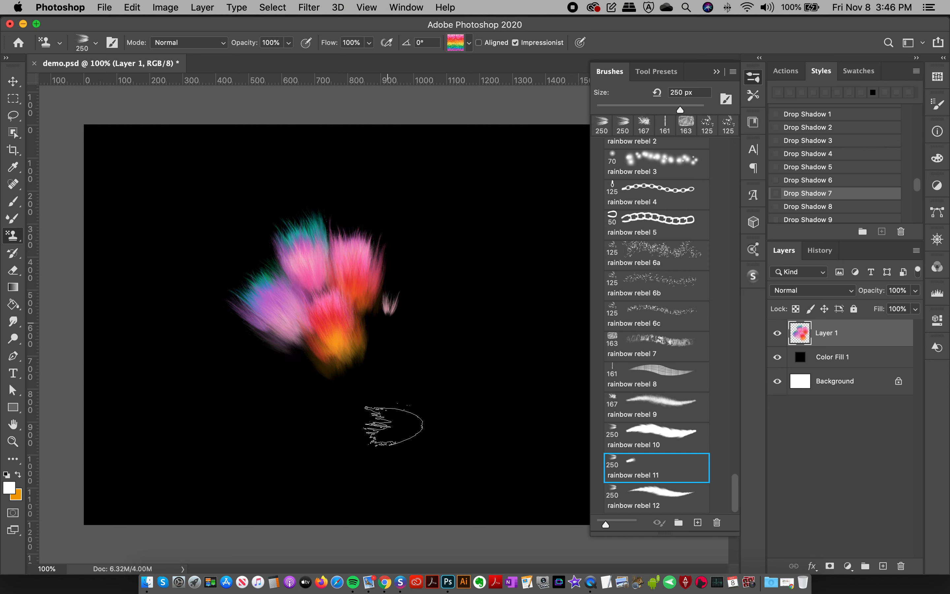
pyautogui.moveTo(277, 356); pyautogui.dragTo(365, 432)
pyautogui.moveTo(346, 365); pyautogui.dragTo(363, 416)
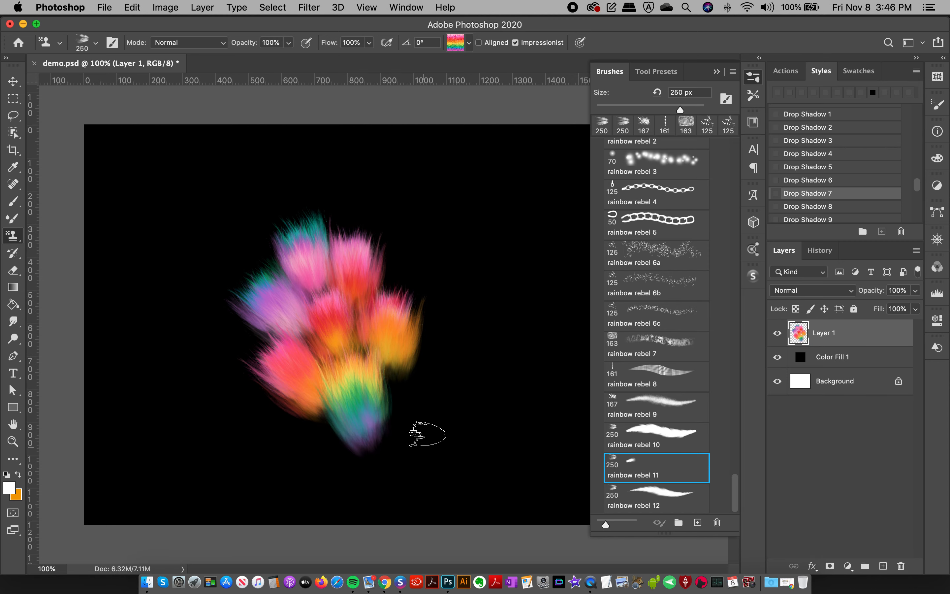
pyautogui.moveTo(424, 363); pyautogui.dragTo(416, 463)
pyautogui.moveTo(301, 417); pyautogui.dragTo(382, 493)
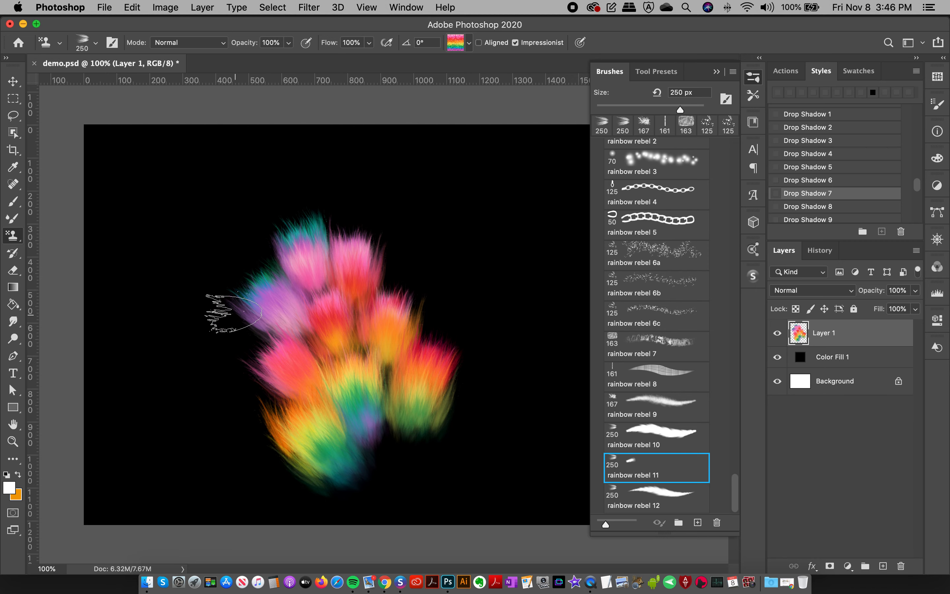
# Step: Try one tuft on the cluster's left side, undo it, and extend the cluster with more tufts along the canvas's bottom edge
pyautogui.moveTo(234, 315); pyautogui.dragTo(279, 383)
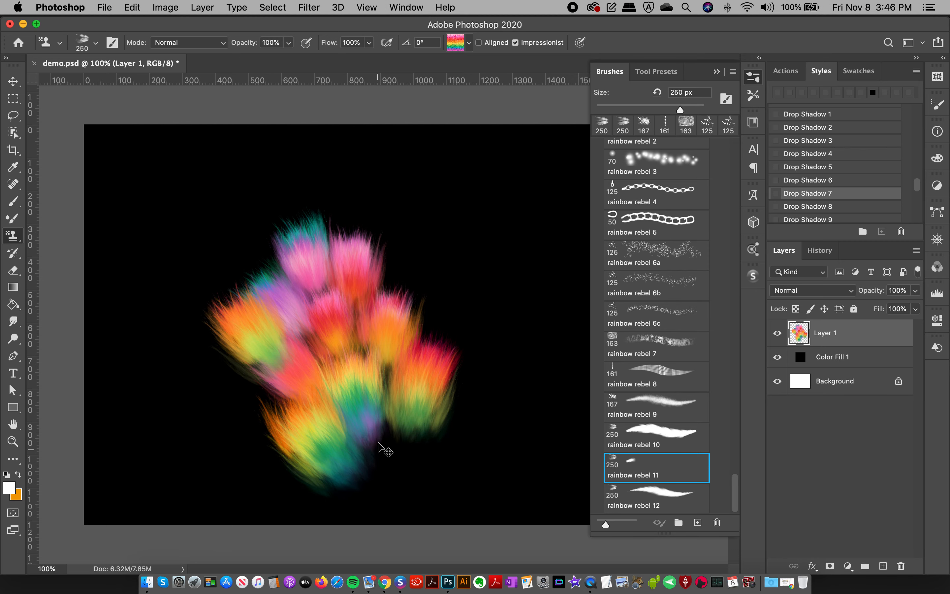
pyautogui.press('super+z')
pyautogui.moveTo(380, 436); pyautogui.dragTo(410, 536)
pyautogui.moveTo(447, 444); pyautogui.dragTo(452, 563)
pyautogui.moveTo(515, 464); pyautogui.dragTo(496, 564)
pyautogui.moveTo(322, 485); pyautogui.dragTo(409, 567)
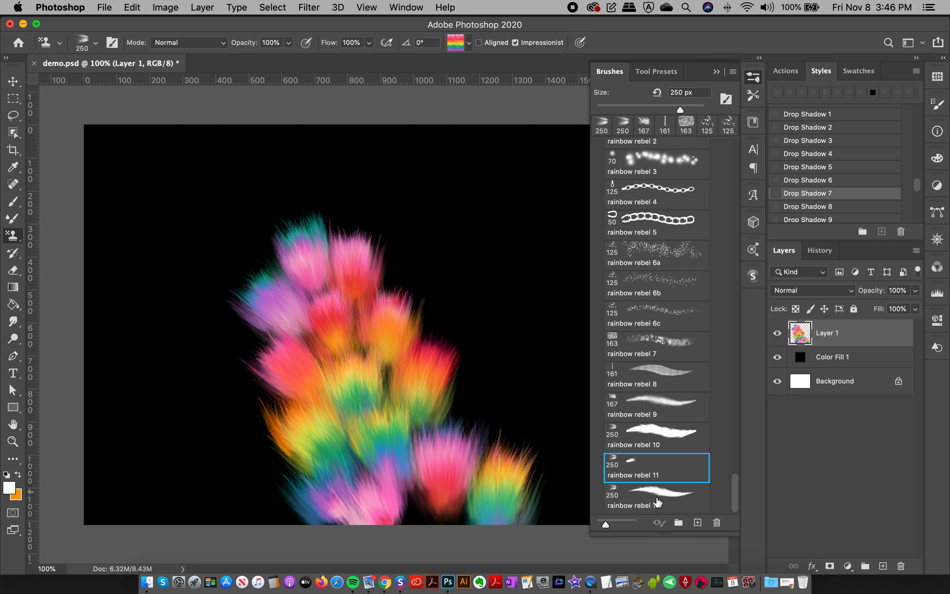
# Step: Choose the rainbow rebel 12 brush, clear Layer 1, and paint a furry trial stroke
pyautogui.click(685, 503)
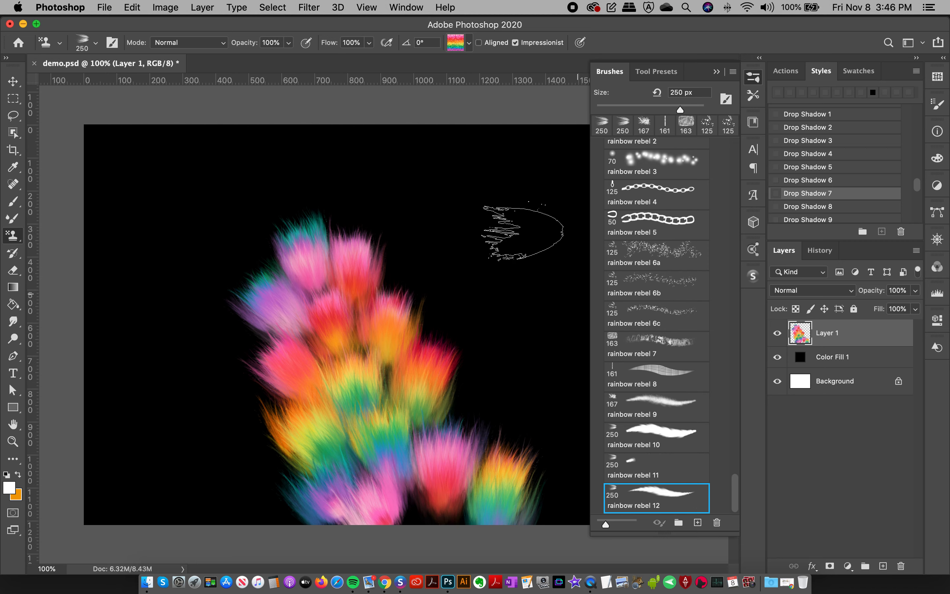
pyautogui.moveTo(456, 108)
pyautogui.mouseDown()
pyautogui.moveTo(471, 205)
pyautogui.moveTo(485, 228)
pyautogui.mouseUp()
pyautogui.press('super+a')
pyautogui.press('BackSpace')
pyautogui.click(149, 126)
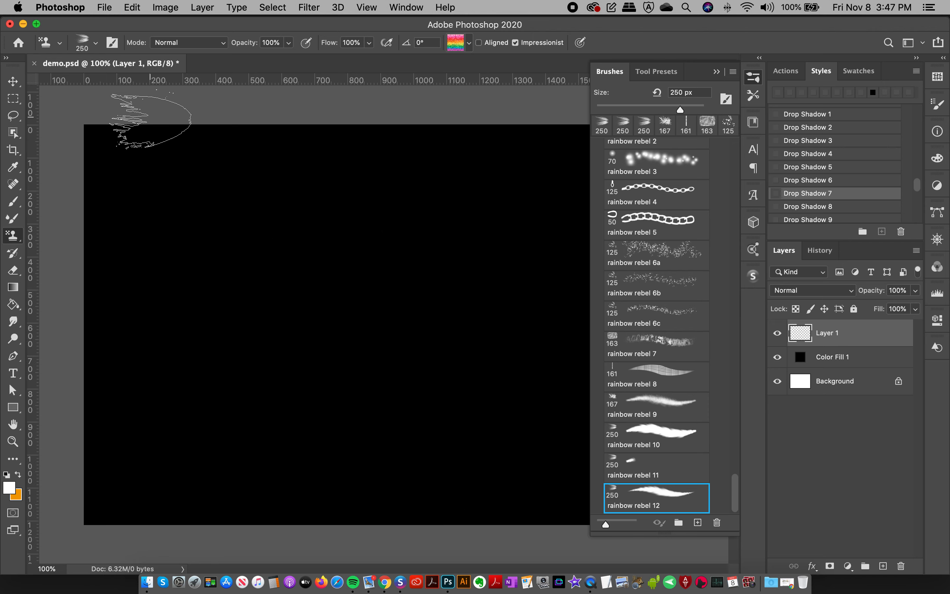
pyautogui.moveTo(219, 309)
pyautogui.mouseDown()
pyautogui.moveTo(181, 202)
pyautogui.moveTo(191, 414)
pyautogui.moveTo(159, 393)
pyautogui.moveTo(304, 250)
pyautogui.mouseUp()
# Step: Clear Layer 1 and paint a furry double-looped ribbon plus a wavy full-height stroke to its right with rainbow rebel 12
pyautogui.press('super+a')
pyautogui.press('BackSpace')
pyautogui.moveTo(336, 322)
pyautogui.mouseDown()
pyautogui.moveTo(243, 318)
pyautogui.moveTo(318, 307)
pyautogui.moveTo(227, 498)
pyautogui.moveTo(442, 290)
pyautogui.mouseUp()
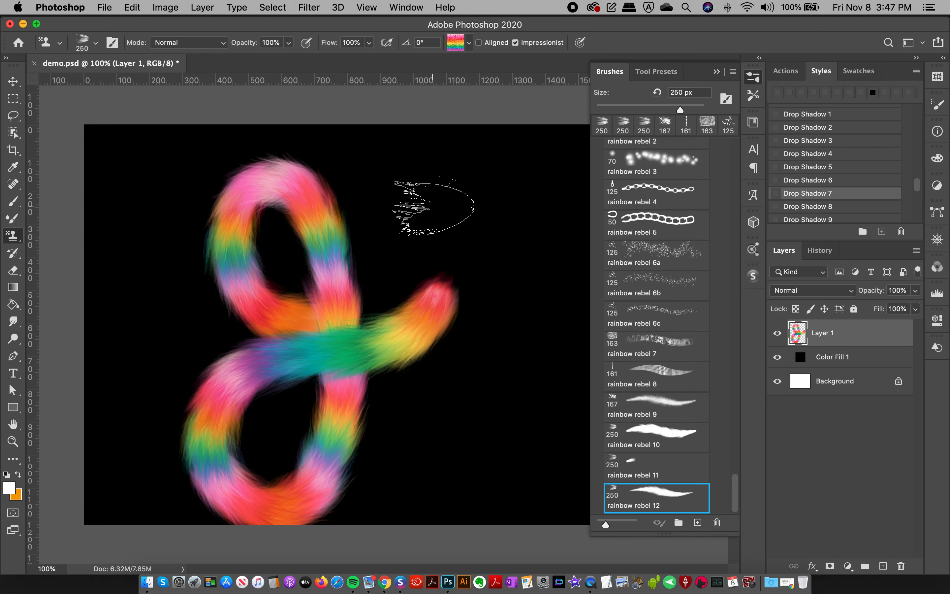
pyautogui.moveTo(451, 132)
pyautogui.mouseDown()
pyautogui.moveTo(434, 456)
pyautogui.moveTo(446, 524)
pyautogui.mouseUp()
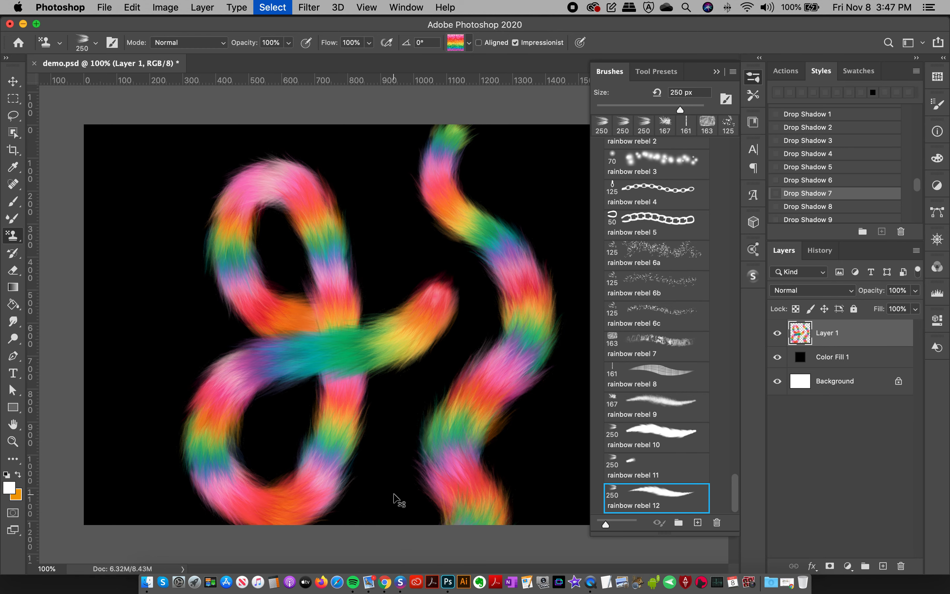
# Step: Clear Layer 1 and paint a wing-like cluster of seven furry strokes converging toward the canvas's lower middle with rainbow rebel 12
pyautogui.press('super+x')
pyautogui.moveTo(190, 236); pyautogui.dragTo(277, 315)
pyautogui.moveTo(183, 293)
pyautogui.mouseDown()
pyautogui.moveTo(206, 314)
pyautogui.moveTo(271, 340)
pyautogui.mouseUp()
pyautogui.moveTo(281, 220); pyautogui.dragTo(301, 422)
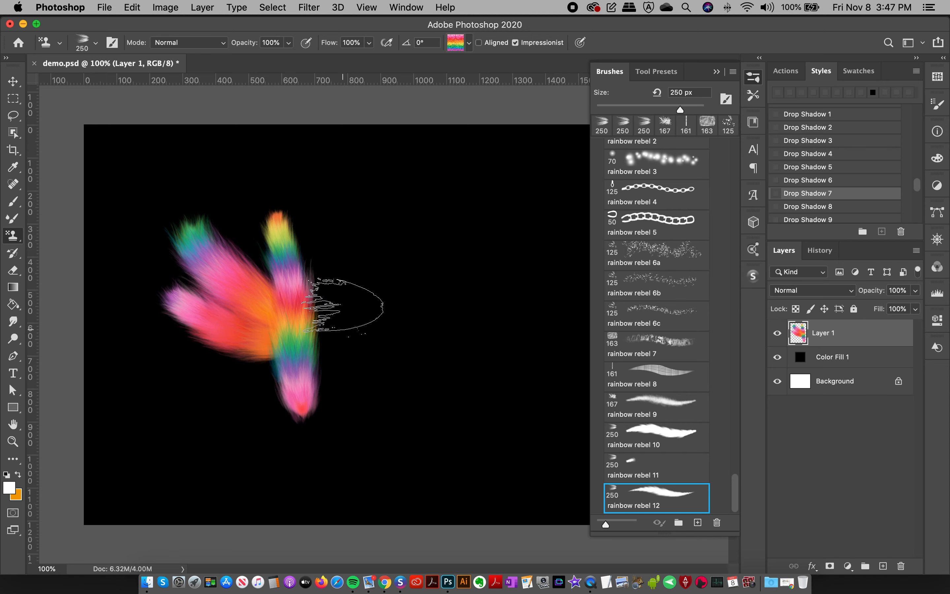
pyautogui.moveTo(334, 241); pyautogui.dragTo(320, 393)
pyautogui.moveTo(212, 389); pyautogui.dragTo(341, 393)
pyautogui.moveTo(371, 314); pyautogui.dragTo(362, 446)
pyautogui.moveTo(273, 422); pyautogui.dragTo(406, 449)
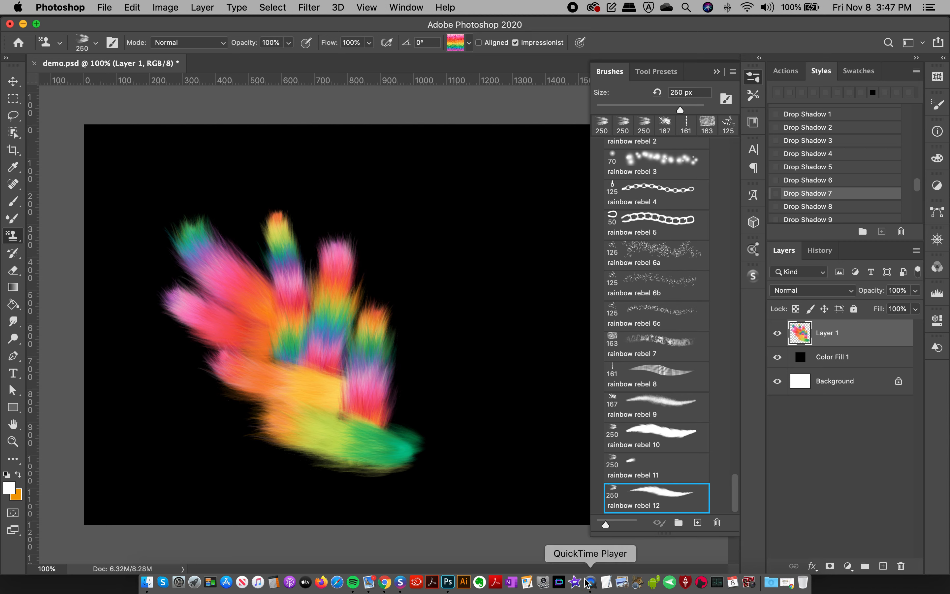
# Step: Choose the rainbow 18 pattern and paint a smaller leaf-like cluster of furry strokes to the upper right of the wing shape
pyautogui.click(468, 43)
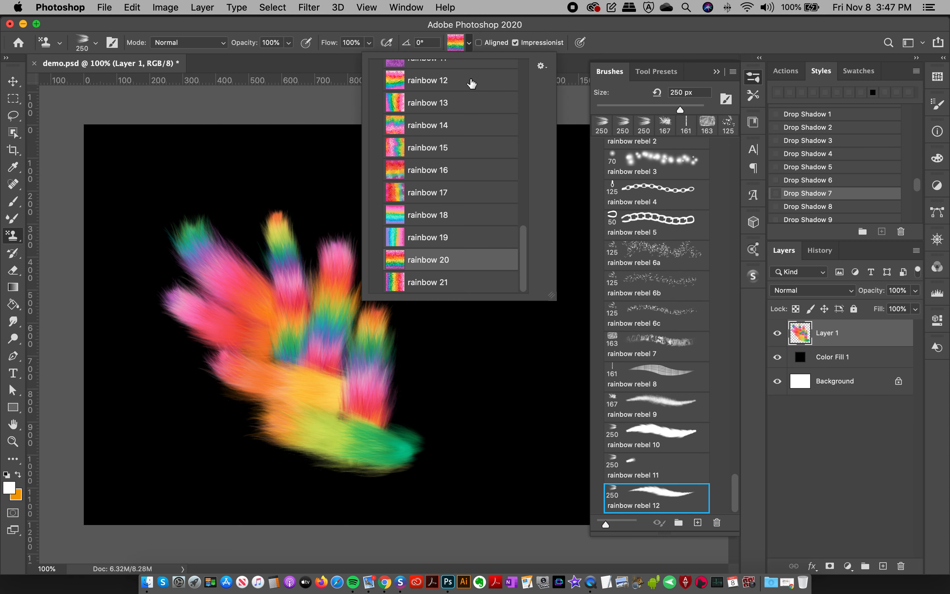
pyautogui.click(428, 212)
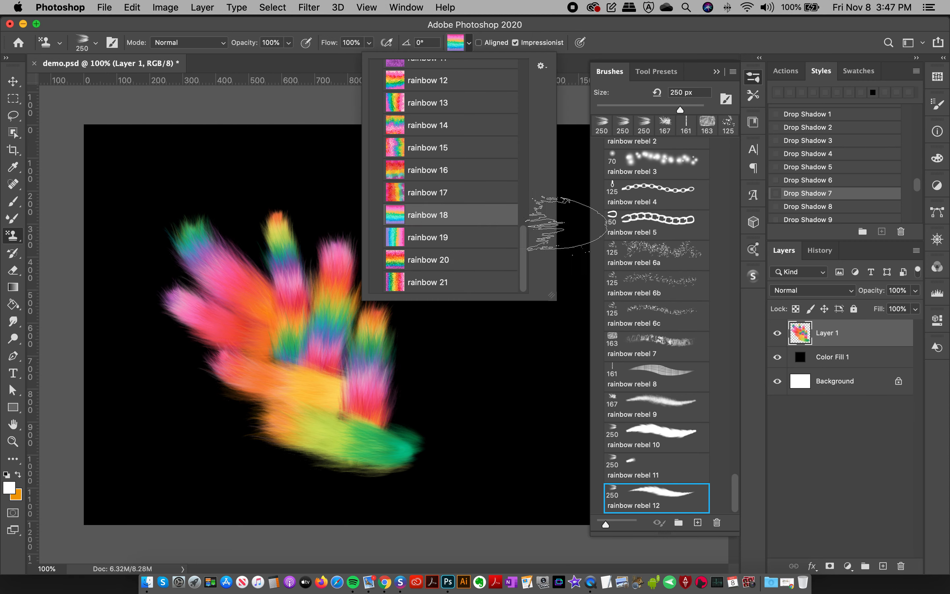
pyautogui.click(476, 41)
pyautogui.moveTo(456, 157); pyautogui.dragTo(463, 291)
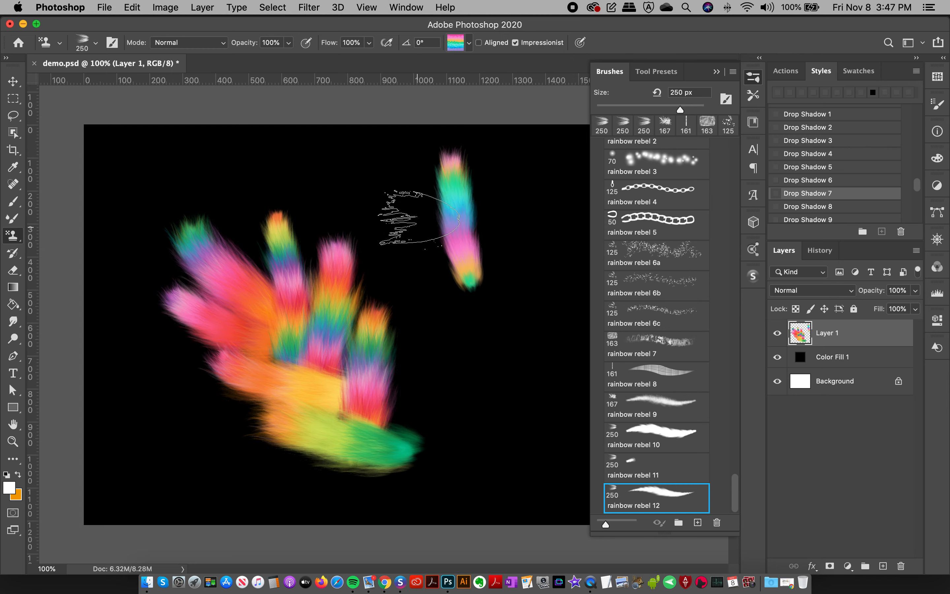
pyautogui.moveTo(410, 214); pyautogui.dragTo(467, 289)
pyautogui.moveTo(497, 206); pyautogui.dragTo(480, 286)
pyautogui.moveTo(416, 271); pyautogui.dragTo(427, 288)
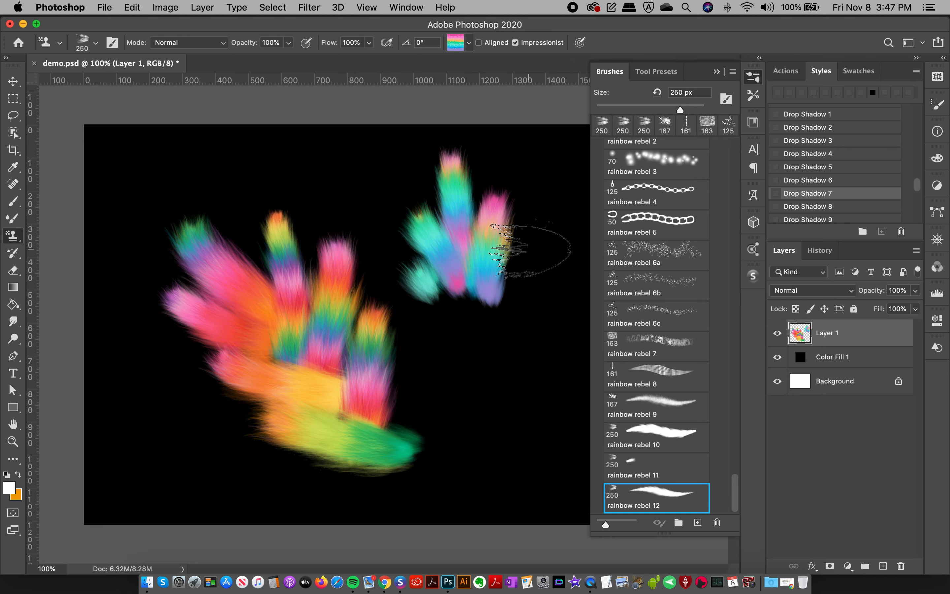
pyautogui.moveTo(530, 252); pyautogui.dragTo(496, 343)
pyautogui.moveTo(453, 310); pyautogui.dragTo(489, 356)
# Step: Choose the rainbow 16 pattern and paint a cluster of four furry strokes in the canvas's lower-left area
pyautogui.click(461, 46)
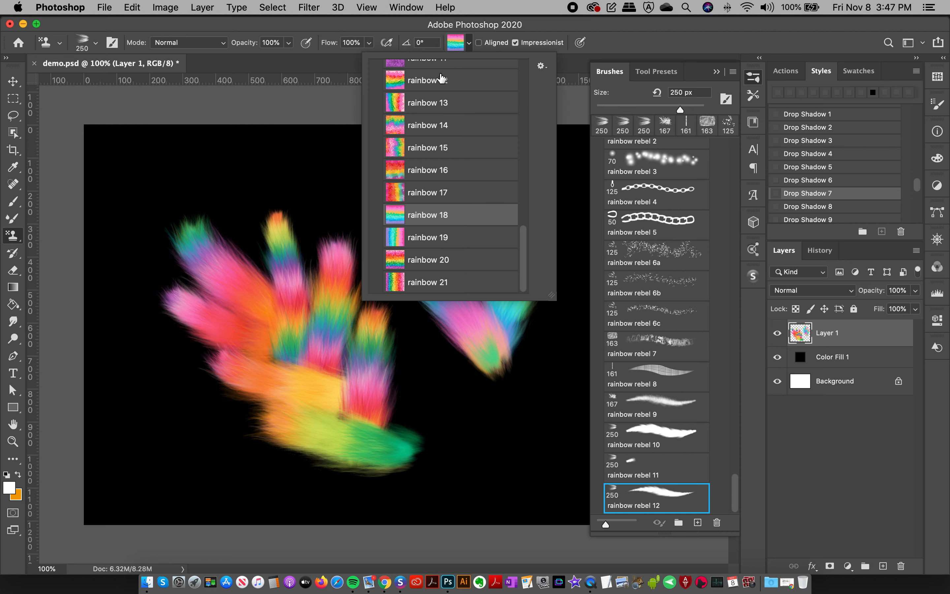
pyautogui.click(422, 179)
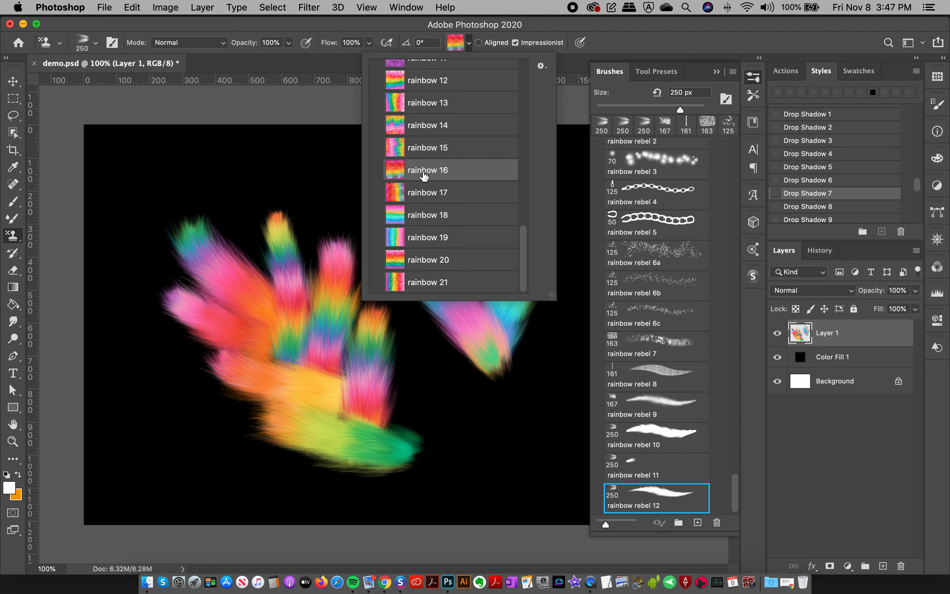
pyautogui.moveTo(134, 297); pyautogui.dragTo(175, 439)
pyautogui.moveTo(180, 338); pyautogui.dragTo(177, 454)
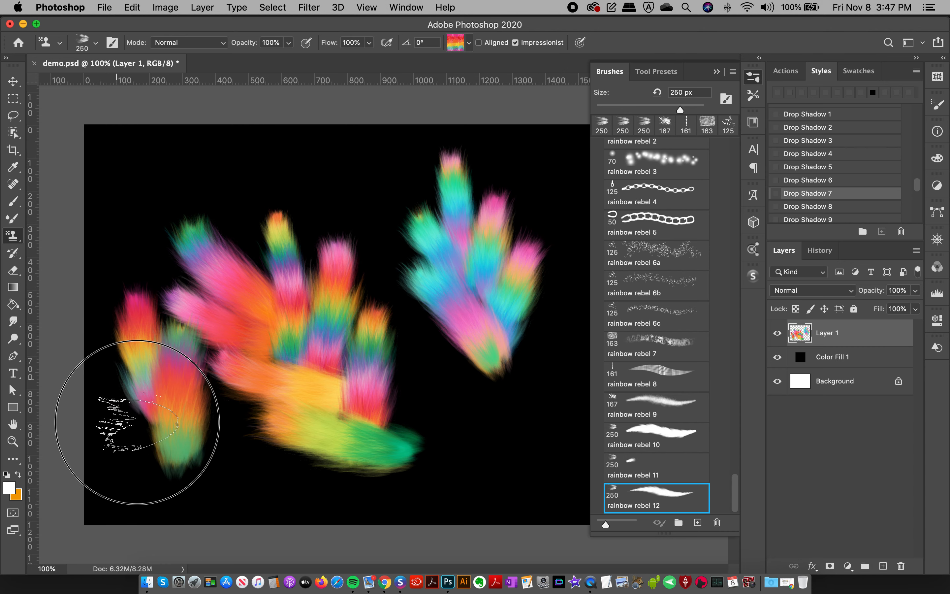
pyautogui.moveTo(114, 385); pyautogui.dragTo(165, 466)
pyautogui.moveTo(218, 401); pyautogui.dragTo(200, 499)
# Step: Choose the rainbow 12 pattern and paint a leaf-like cluster of five furry strokes converging at the canvas's lower edge, below the upper-right leaf shape
pyautogui.click(457, 47)
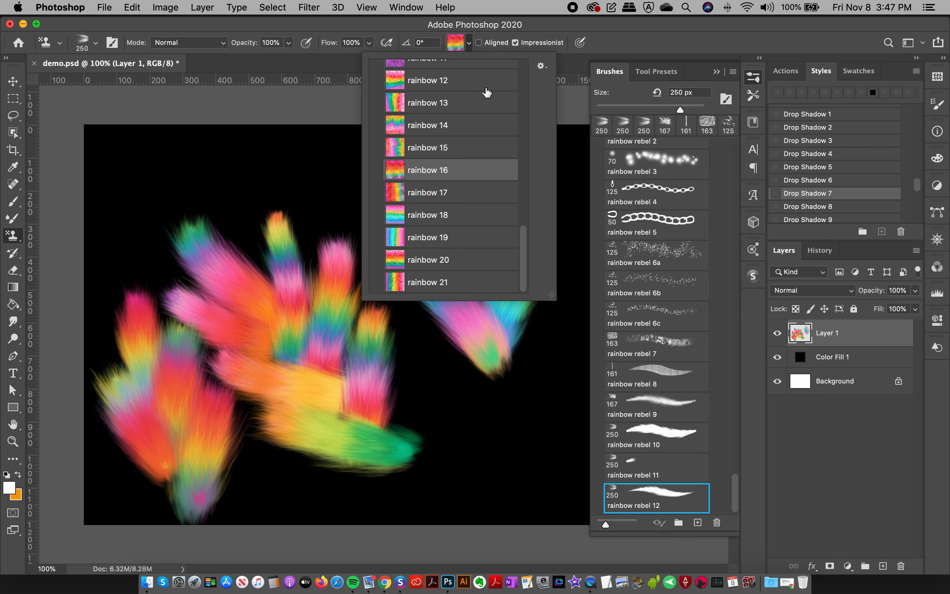
pyautogui.click(432, 83)
pyautogui.click(604, 28)
pyautogui.moveTo(549, 359); pyautogui.dragTo(515, 476)
pyautogui.moveTo(486, 410); pyautogui.dragTo(513, 489)
pyautogui.moveTo(451, 429); pyautogui.dragTo(511, 498)
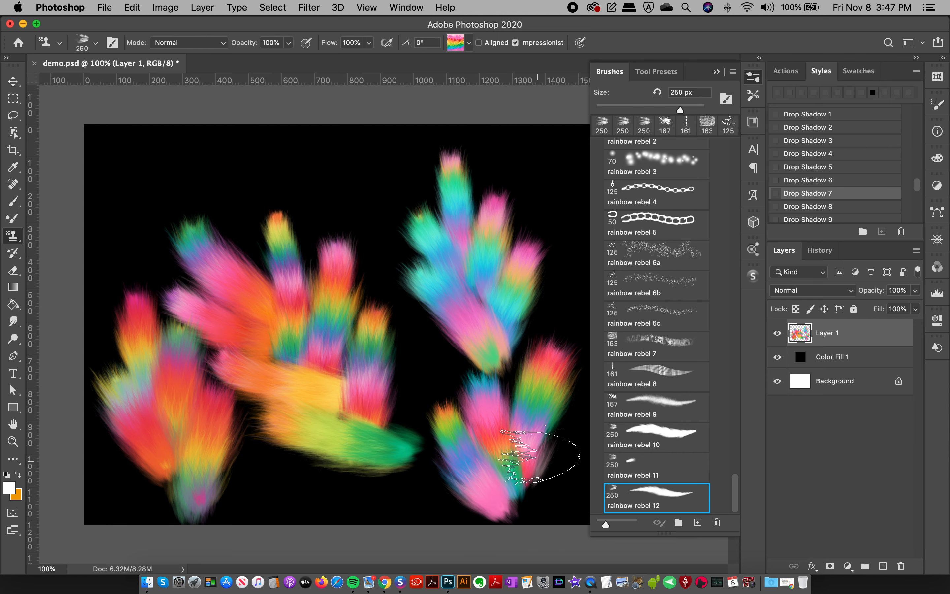
pyautogui.moveTo(537, 439); pyautogui.dragTo(504, 513)
pyautogui.moveTo(443, 473); pyautogui.dragTo(524, 539)
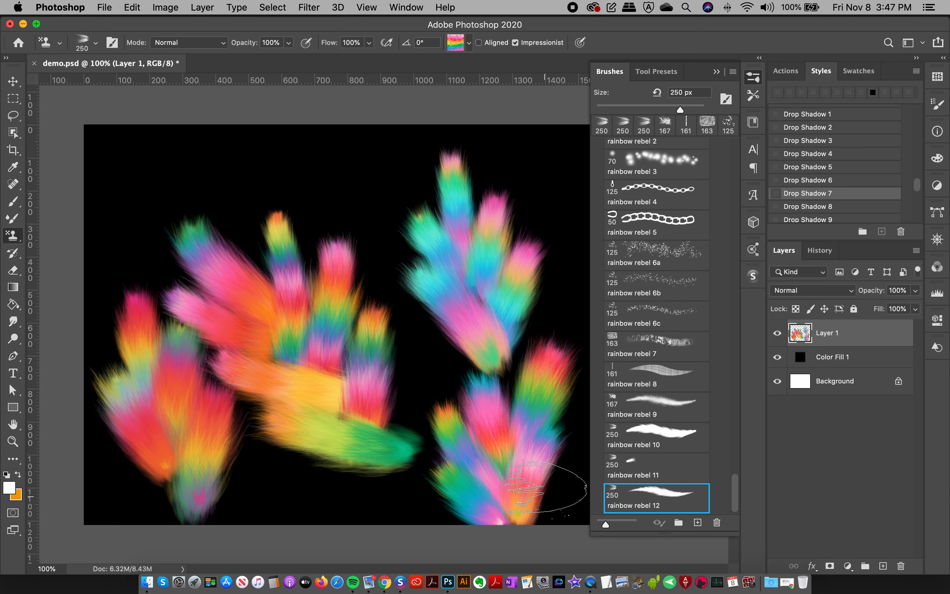
pyautogui.click(467, 44)
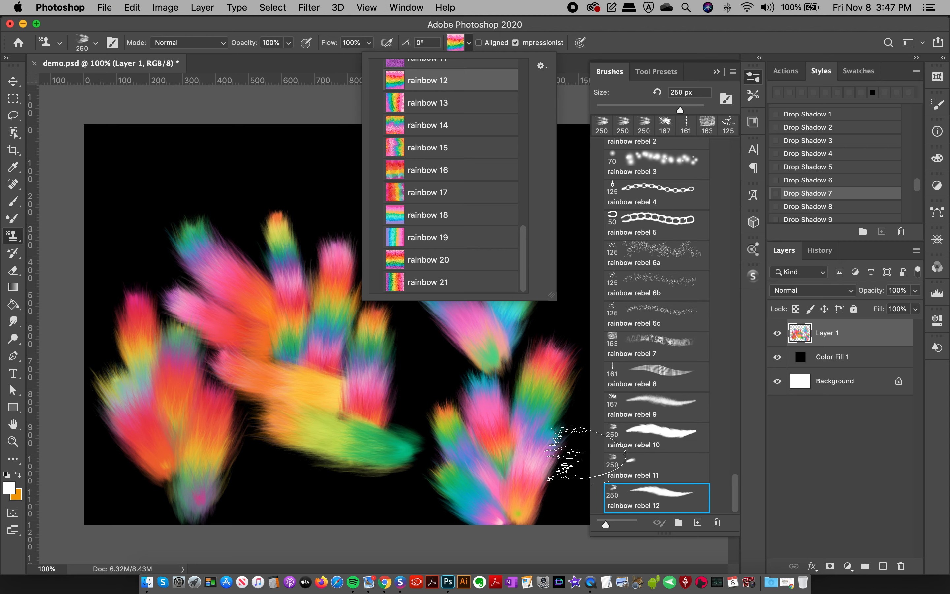
pyautogui.click(445, 82)
pyautogui.click(454, 46)
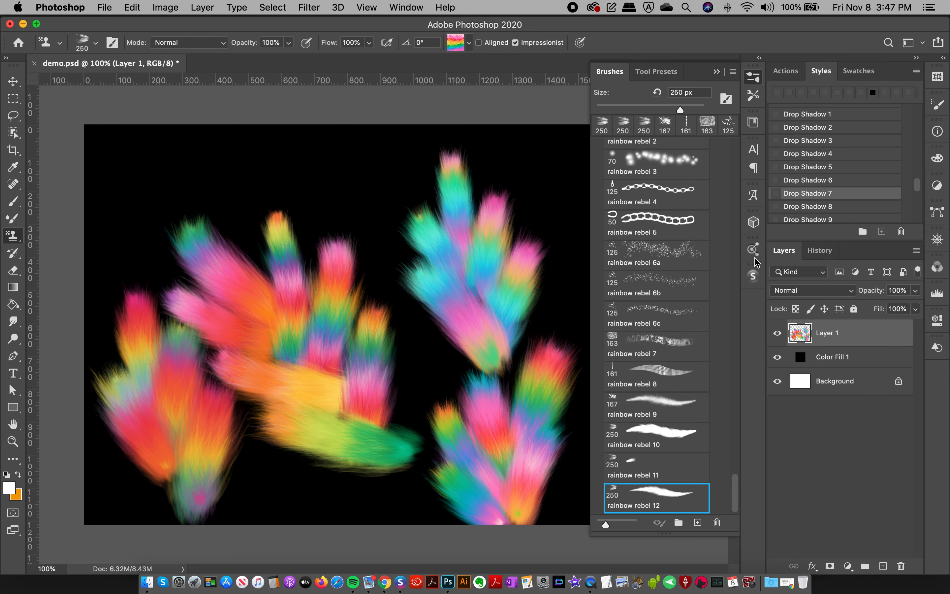
# Step: Clear all the painted strokes from Layer 1
pyautogui.press('super+a')
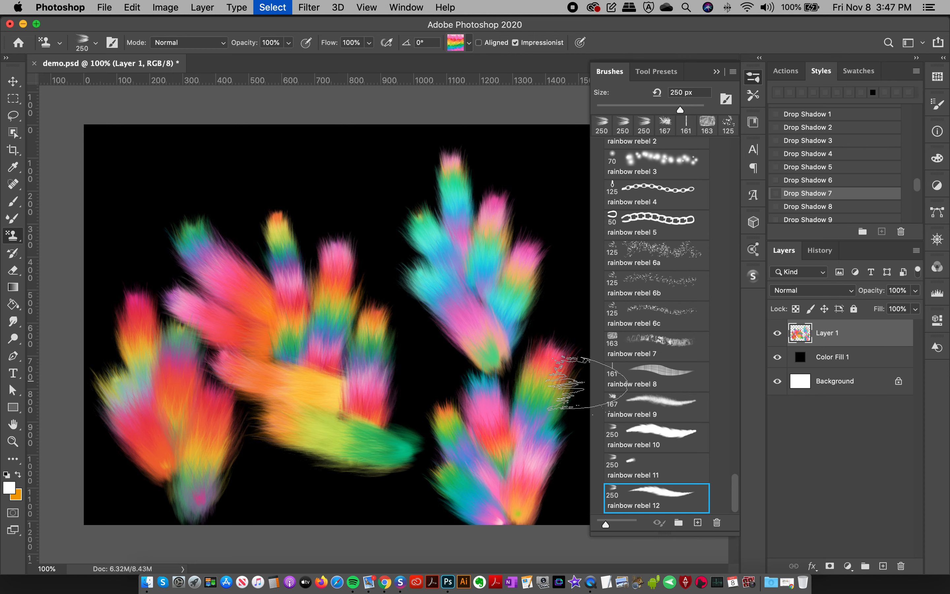
pyautogui.press('Delete')
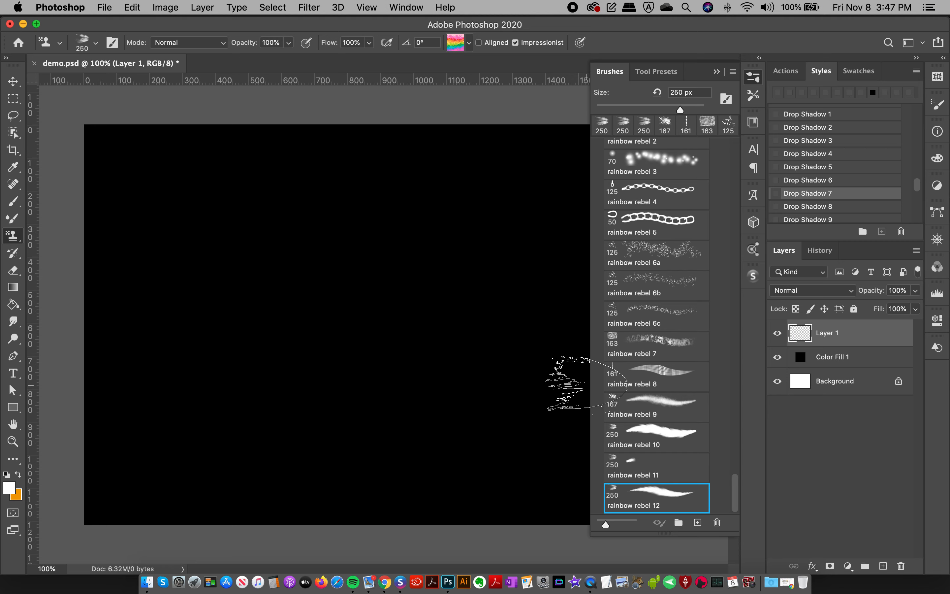